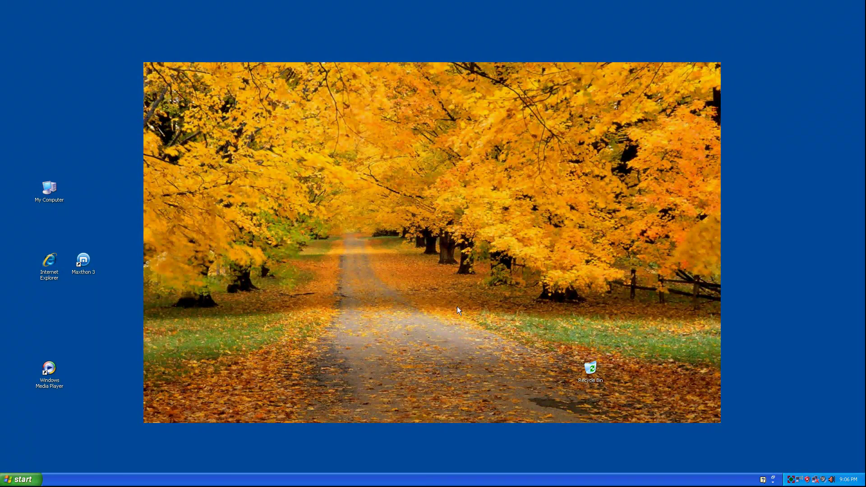
# - Start the Maxthon 3 browser and go to ubuntu.com
pyautogui.doubleClick(83, 266)
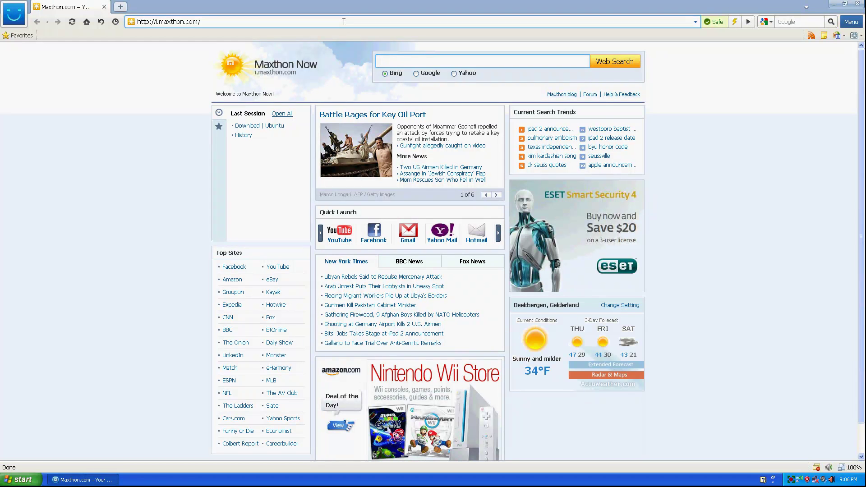
pyautogui.click(343, 21)
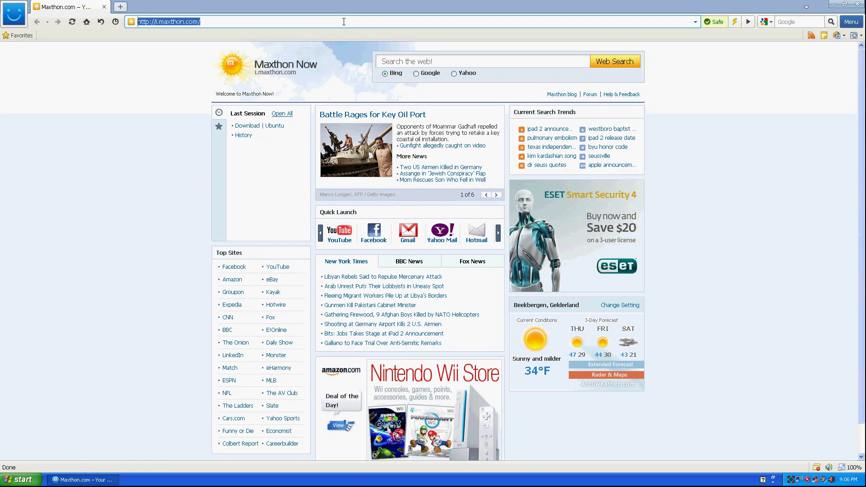
pyautogui.write('ubuntu')
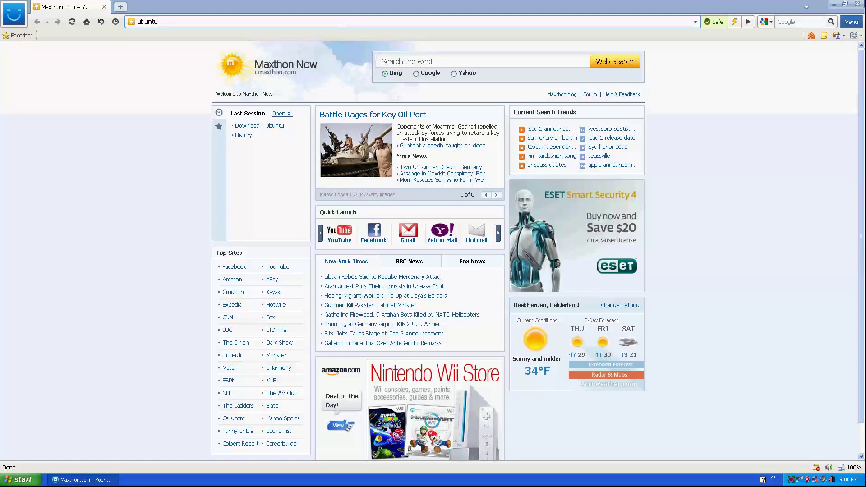
pyautogui.write('.com')
pyautogui.press('Return')
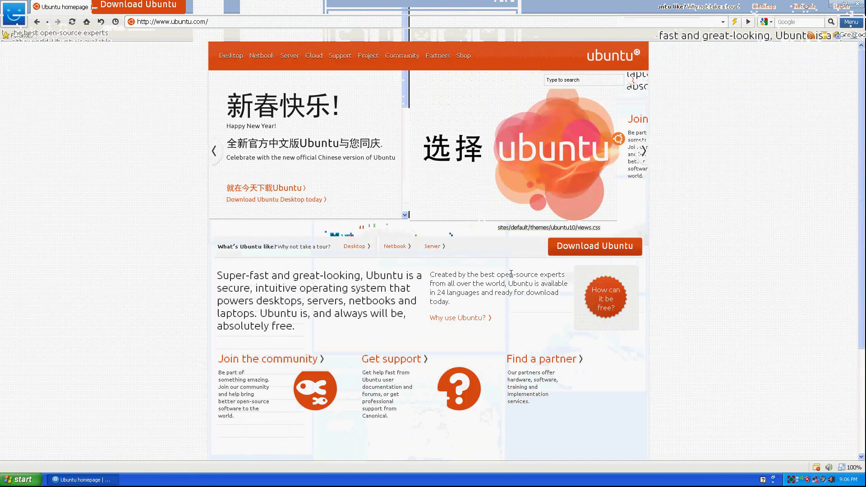
# - Start downloading the 32-bit Ubuntu Desktop Edition 10.10 image and minimise the download manager
pyautogui.click(600, 251)
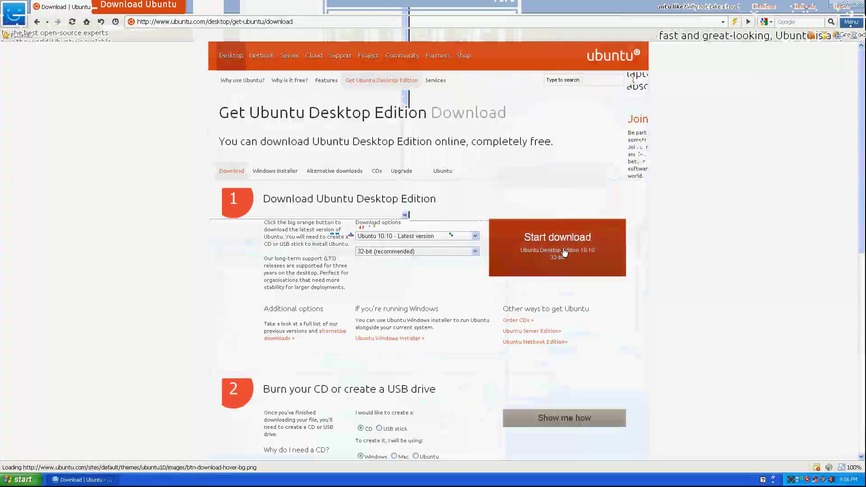
pyautogui.click(569, 244)
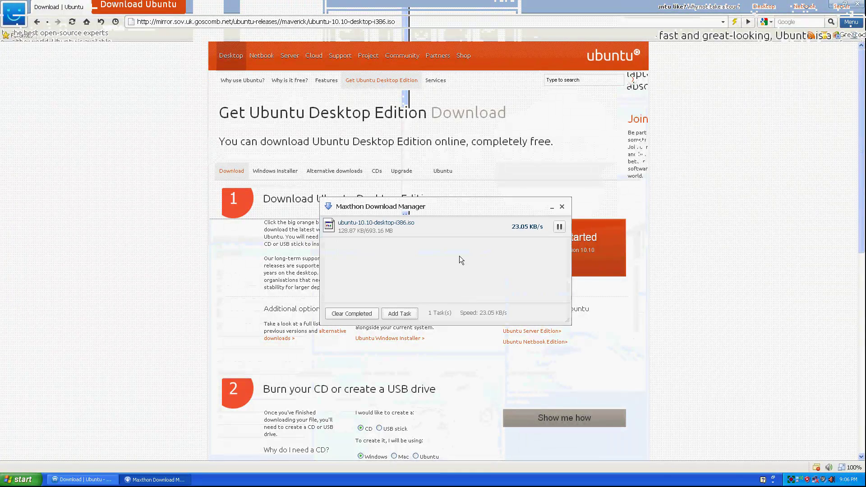
pyautogui.click(552, 207)
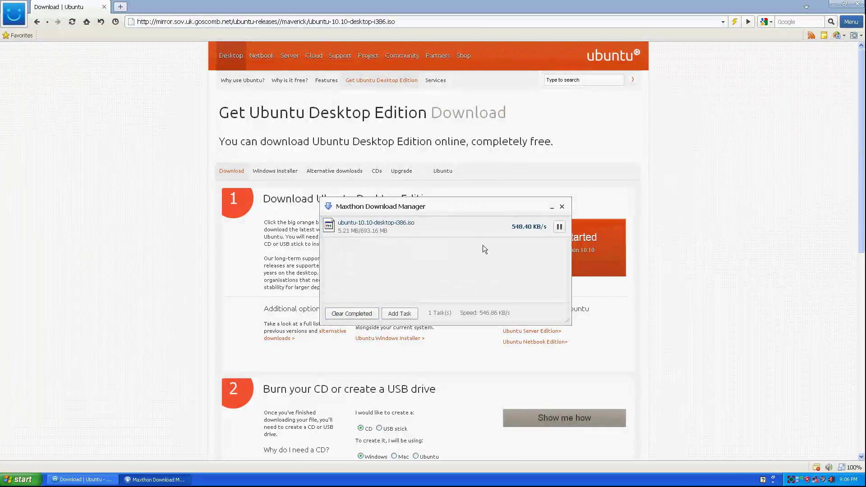
pyautogui.click(552, 207)
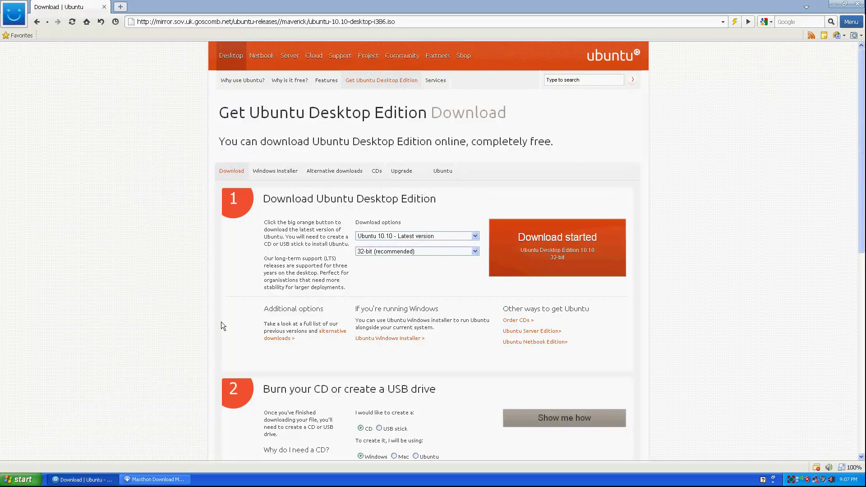
# - Go through the alternative DVD downloads to the Netherlands mirror and open its 10.10/release folder
pyautogui.click(277, 339)
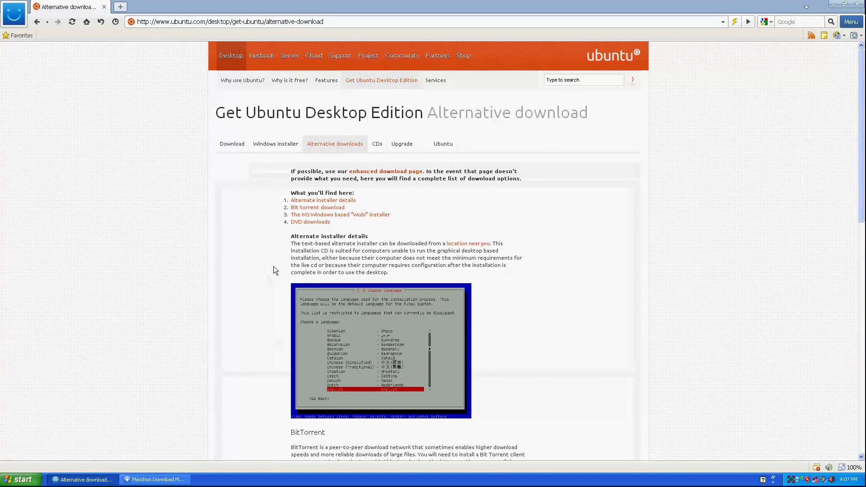
pyautogui.click(308, 223)
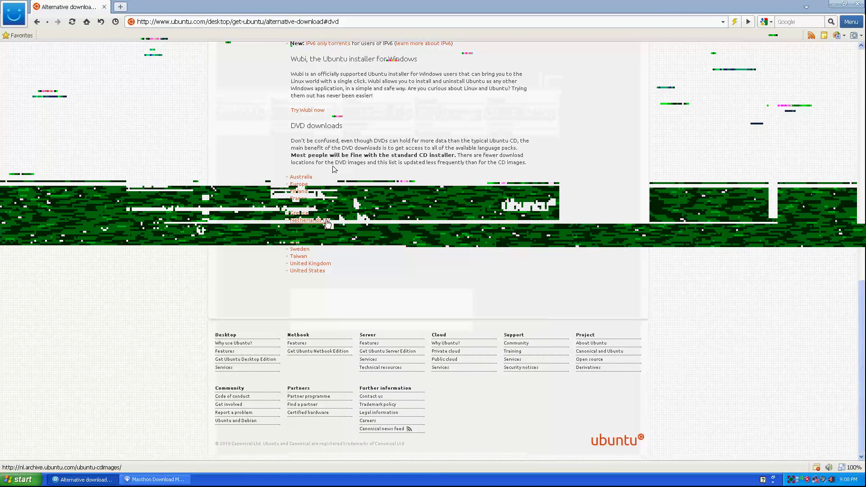
pyautogui.click(326, 220)
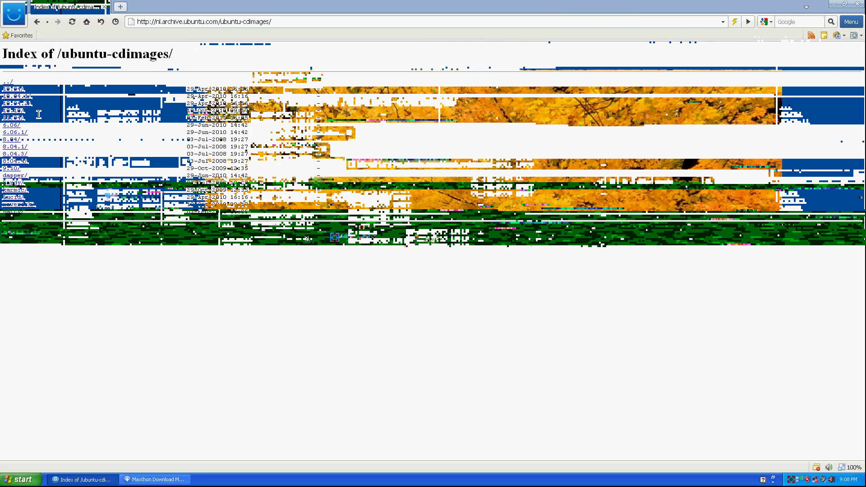
pyautogui.click(21, 111)
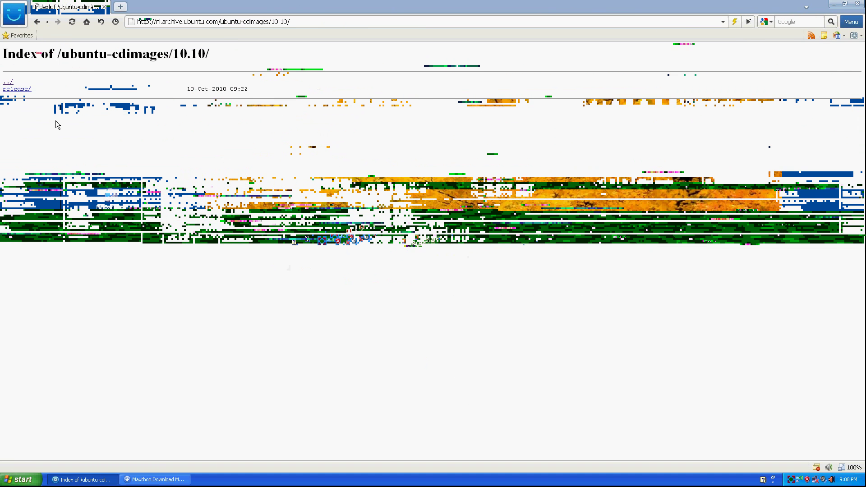
pyautogui.click(17, 89)
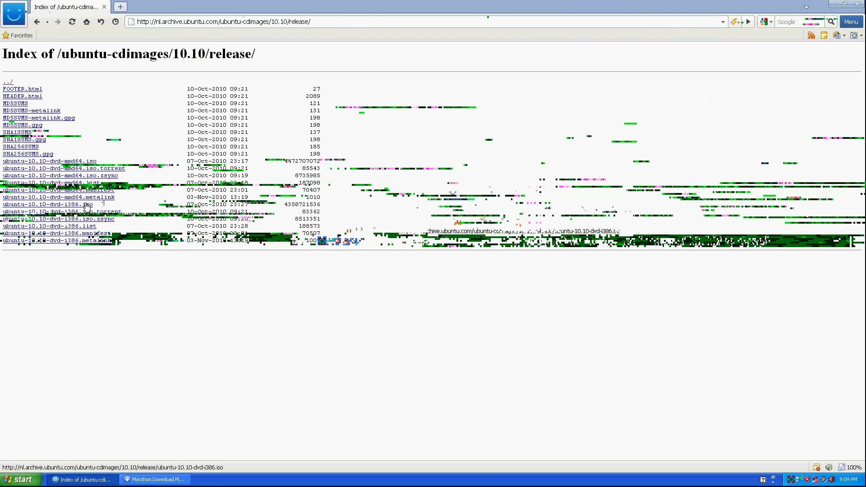
# - Save ubuntu-10.10-dvd-i386.iso from the release folder as a download task, check it in the download manager and close that window
pyautogui.click(87, 206)
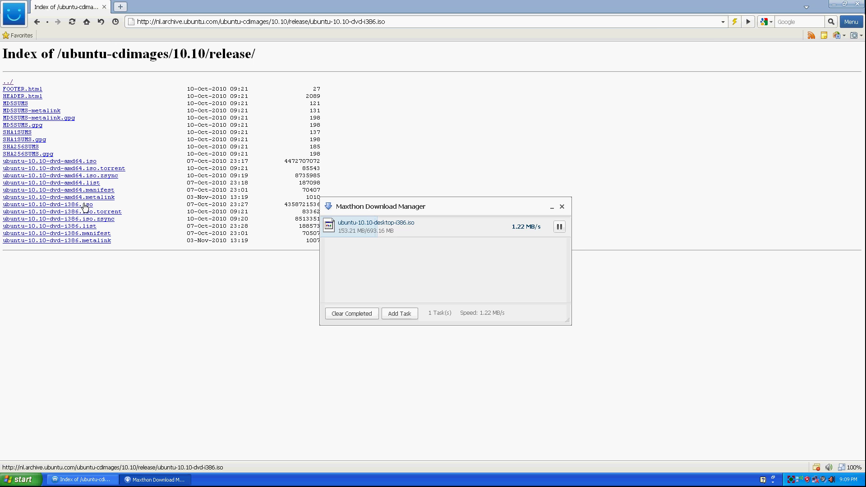
pyautogui.click(85, 207)
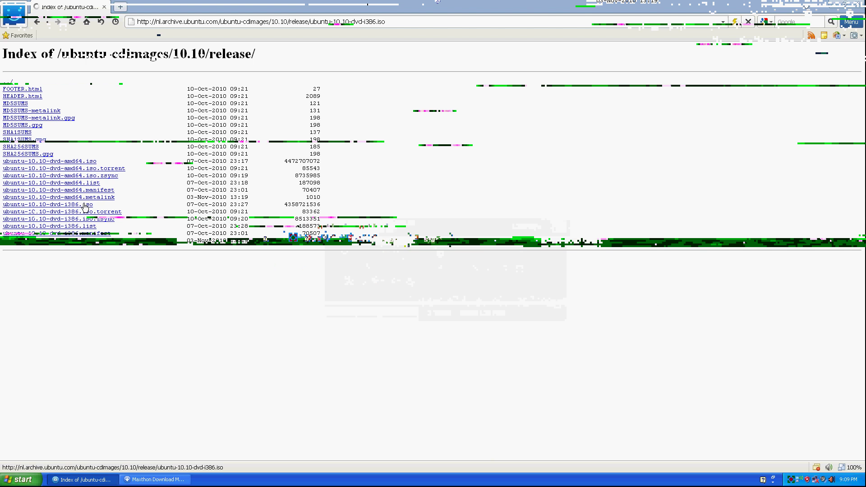
pyautogui.rightClick(85, 207)
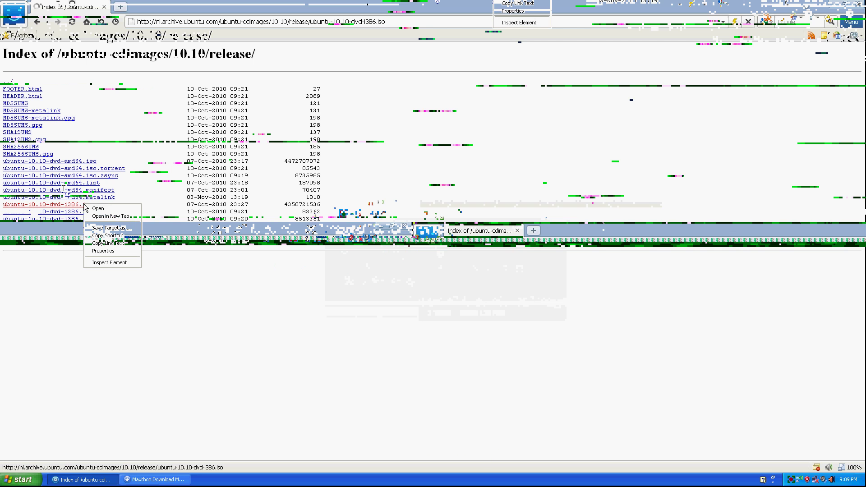
pyautogui.click(107, 227)
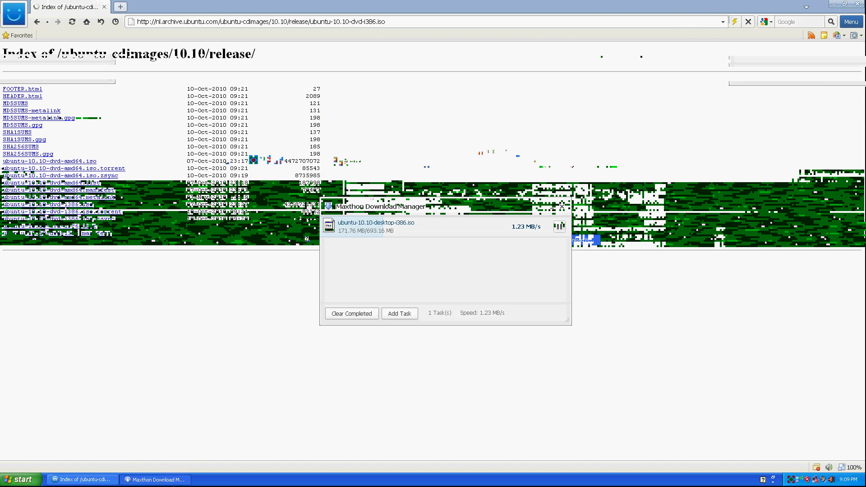
pyautogui.click(242, 415)
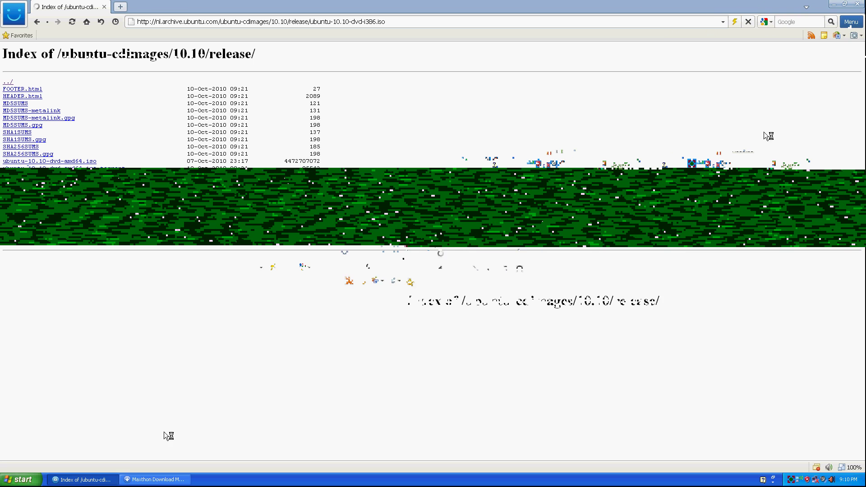
pyautogui.click(153, 479)
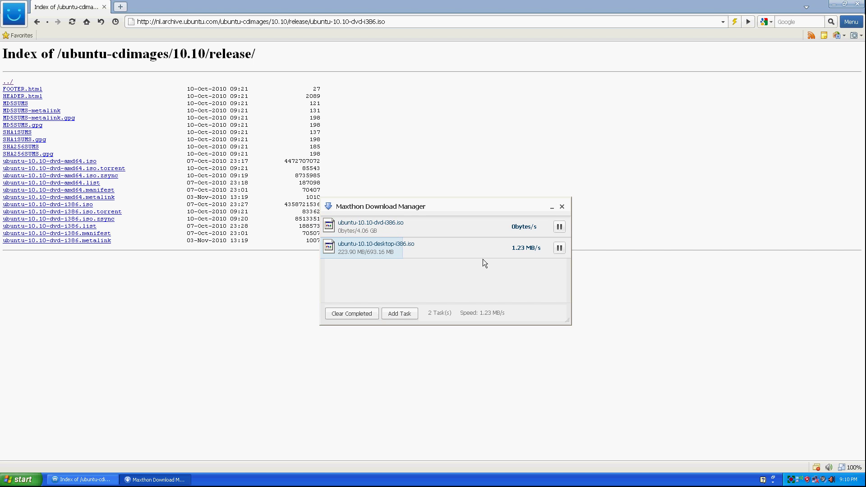
pyautogui.click(561, 206)
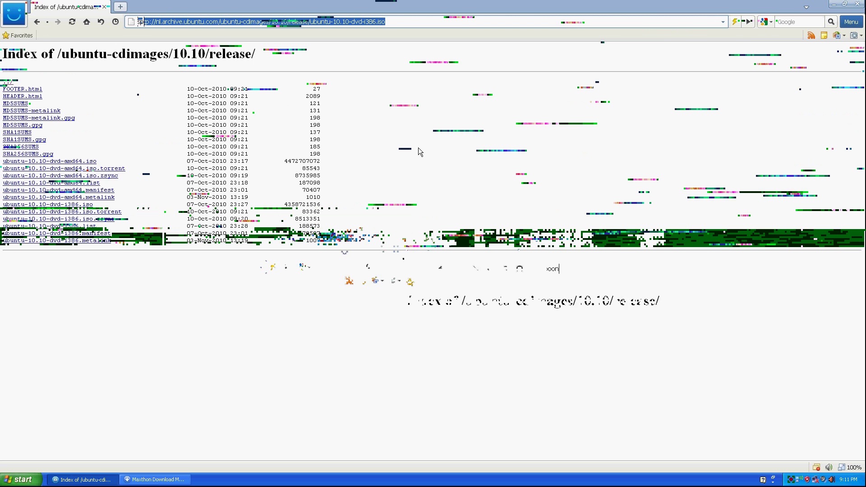
# - Go to linux.spoonfed.org and open the article on installing Ubuntu 10.10 Maverick Meerkat on Windows XP
pyautogui.write('spoonfed.org7')
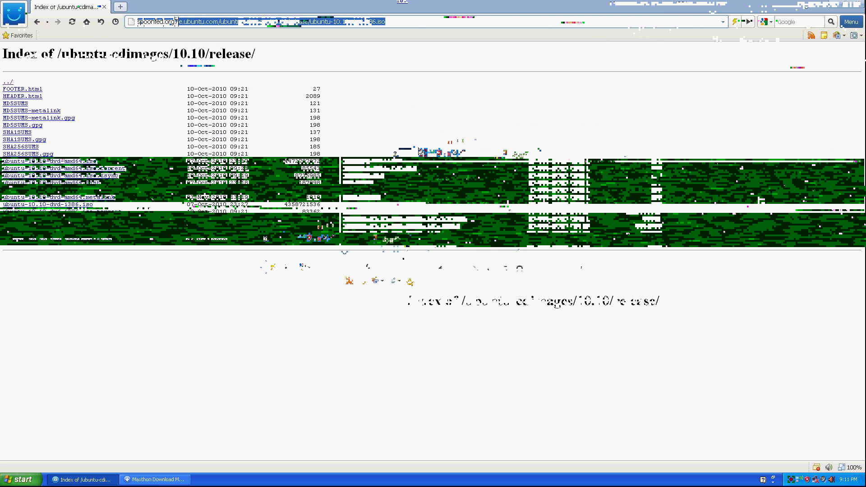
pyautogui.press('Right')
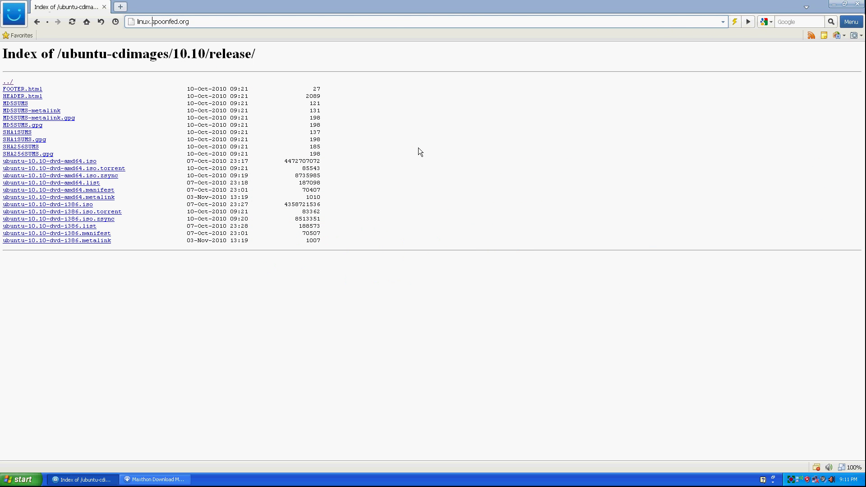
pyautogui.press('Return')
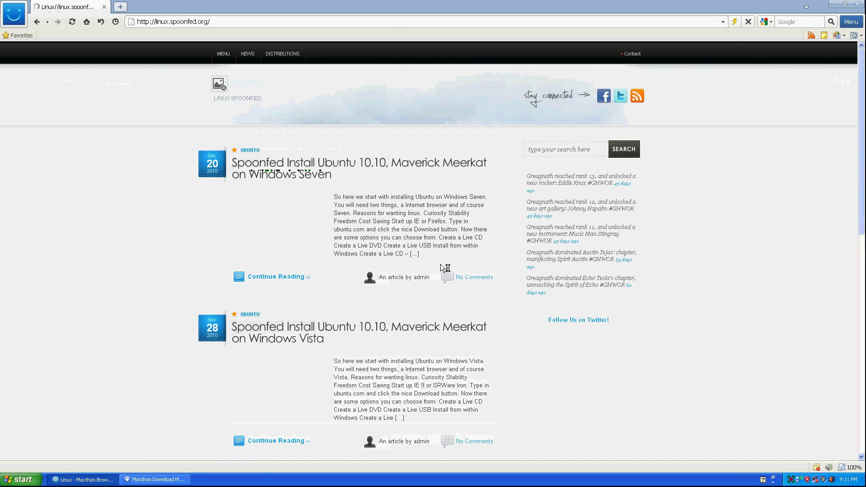
pyautogui.scroll(-5, 407, 282)
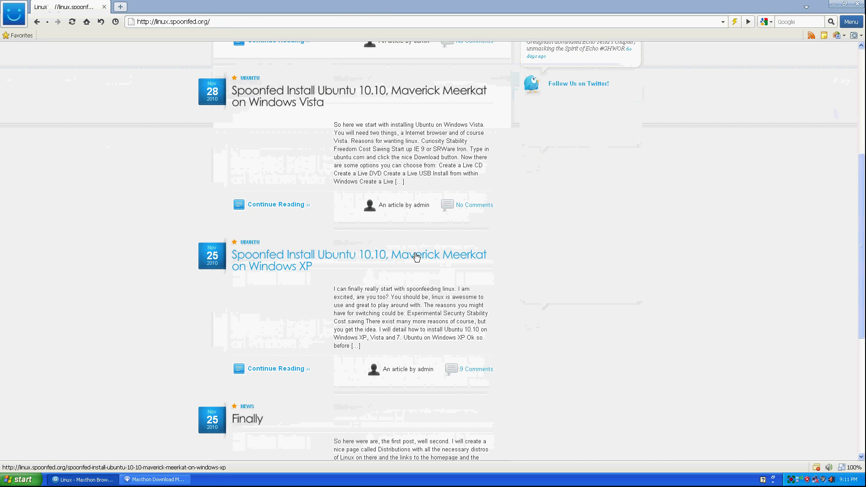
pyautogui.click(416, 257)
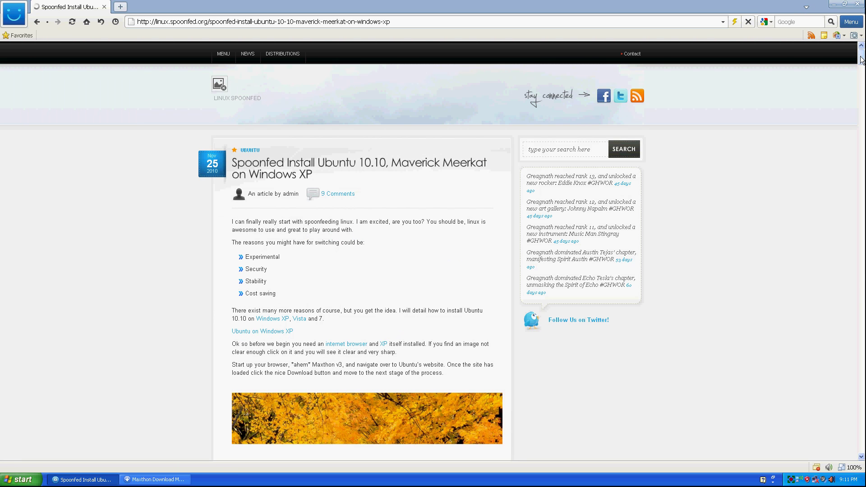
# - Remove the failed ubuntu-10.10-dvd-i386.iso task from the download manager and minimise it at the article's InfraRecorder section
pyautogui.moveTo(862, 59); pyautogui.dragTo(861, 112)
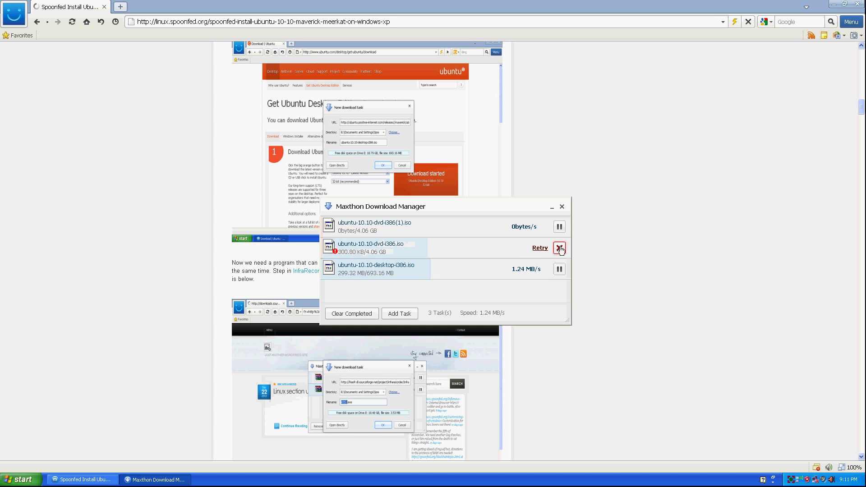
pyautogui.click(559, 248)
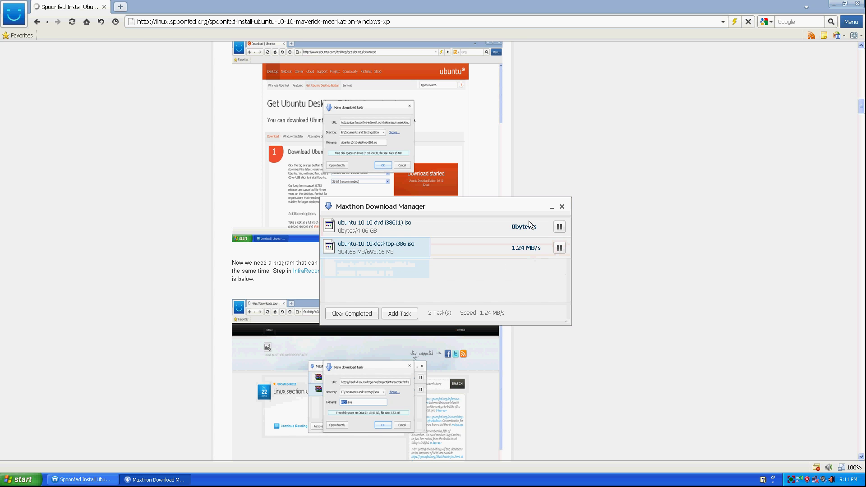
pyautogui.click(552, 207)
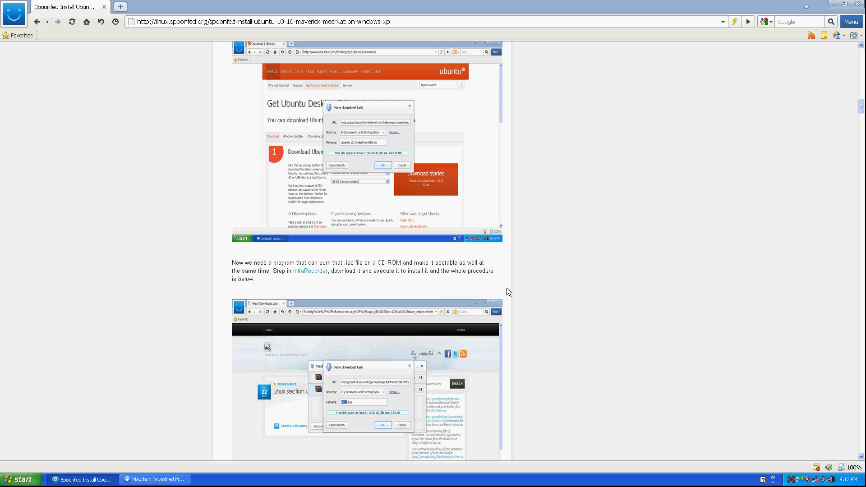
# - Follow the article's InfraRecorder link, remove the failed ubuntu-10.10-dvd-i386(1).iso task, and request ir051.exe through SourceForge's direct link
pyautogui.click(312, 270)
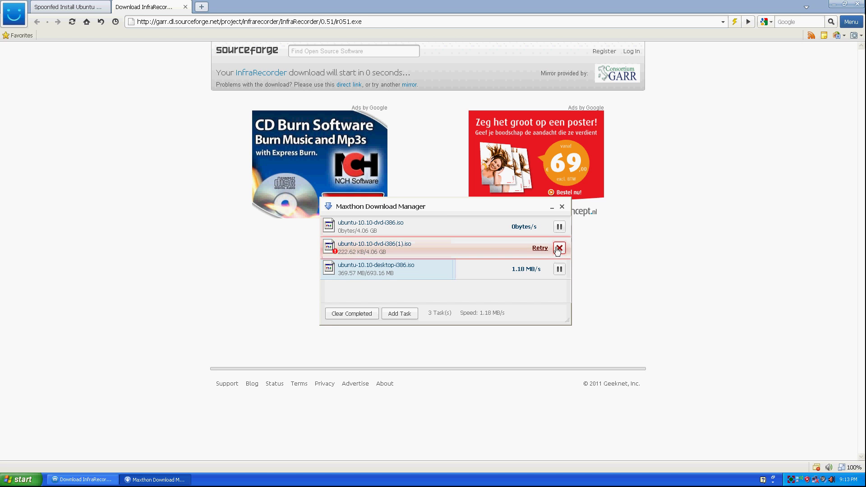
pyautogui.press('Delete')
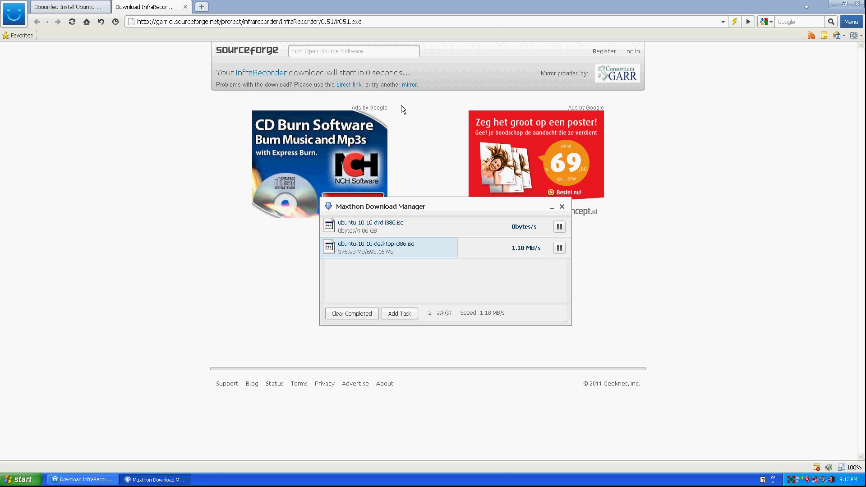
pyautogui.click(341, 86)
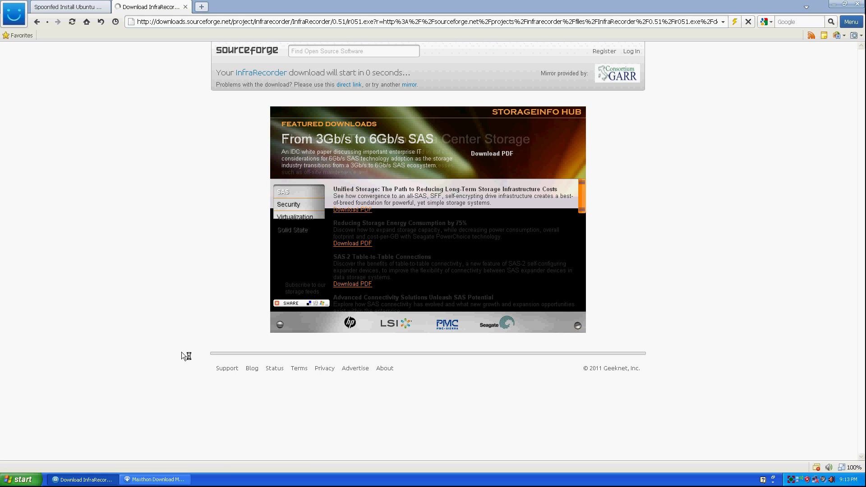
# - Bring up the download manager and retry the failed ubuntu-10.10-dvd-i386.iso download
pyautogui.click(150, 480)
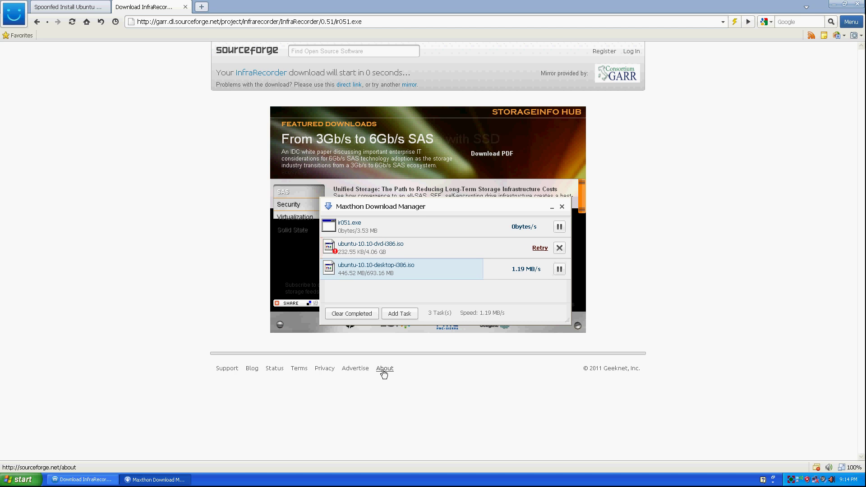
pyautogui.click(539, 247)
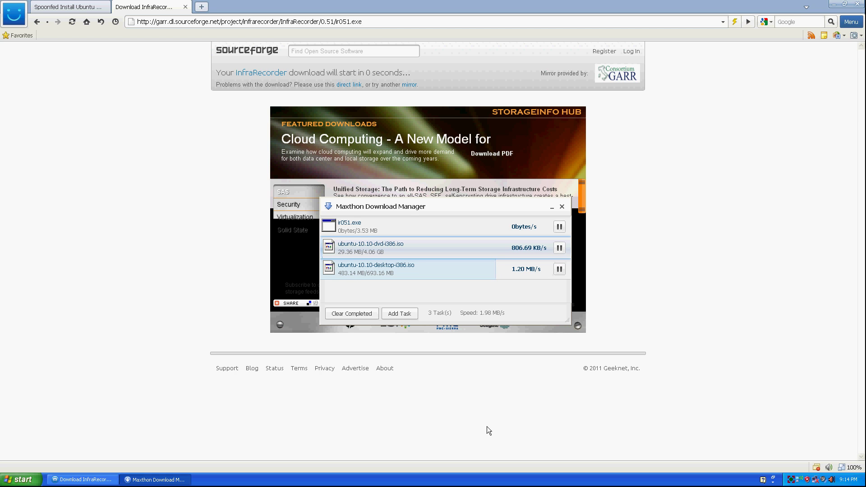
pyautogui.click(22, 481)
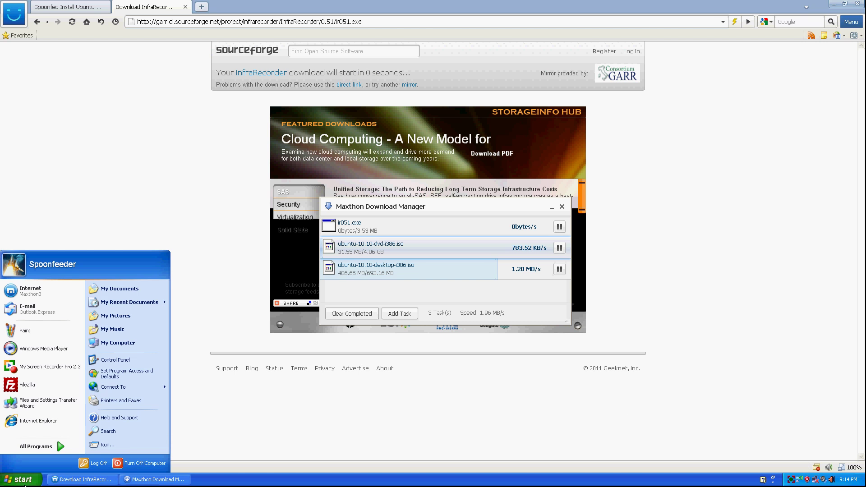
pyautogui.click(25, 484)
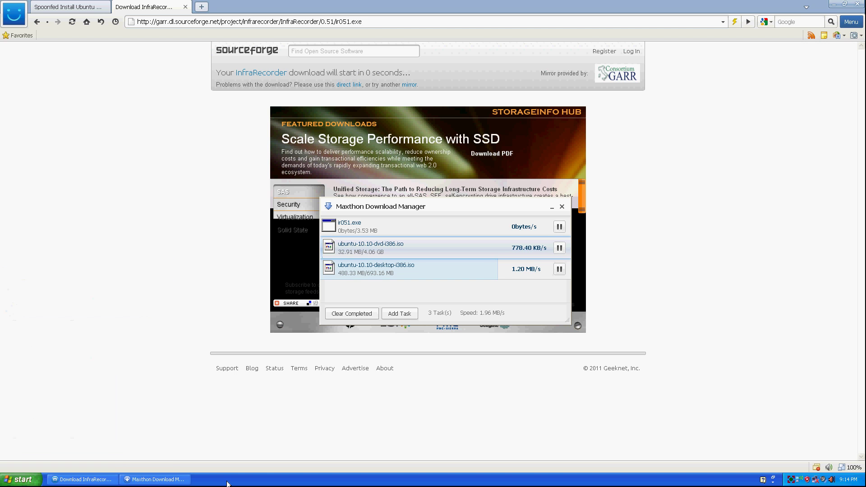
# - Minimise the browser window so the desktop shows behind the download manager
pyautogui.click(40, 482)
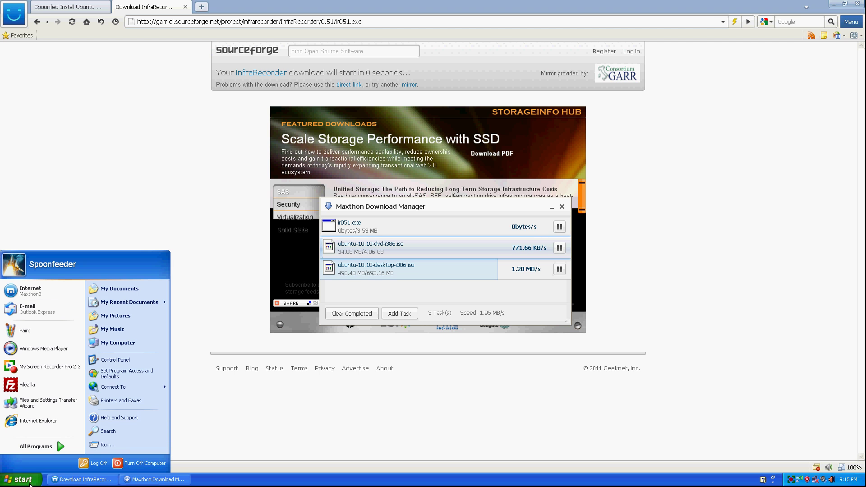
pyautogui.click(82, 481)
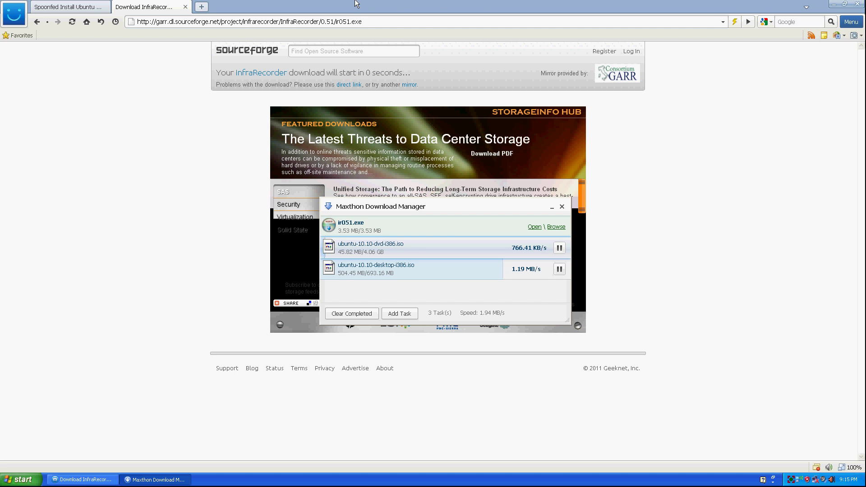
pyautogui.click(836, 5)
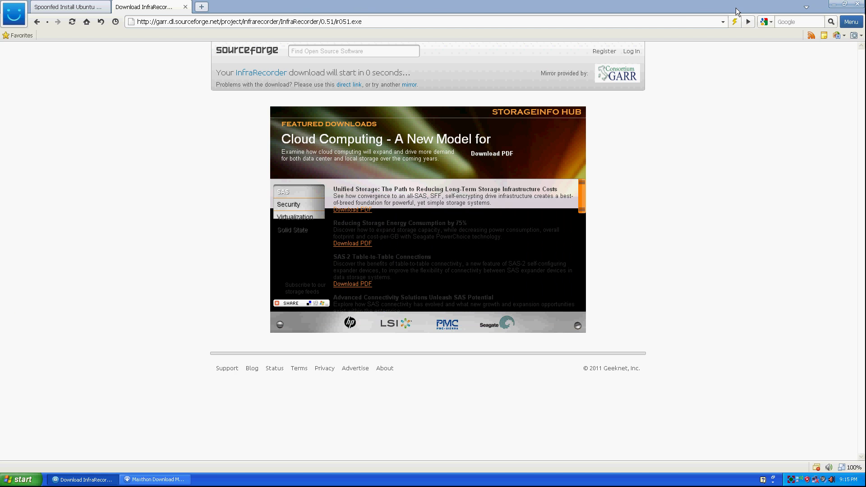
pyautogui.click(833, 4)
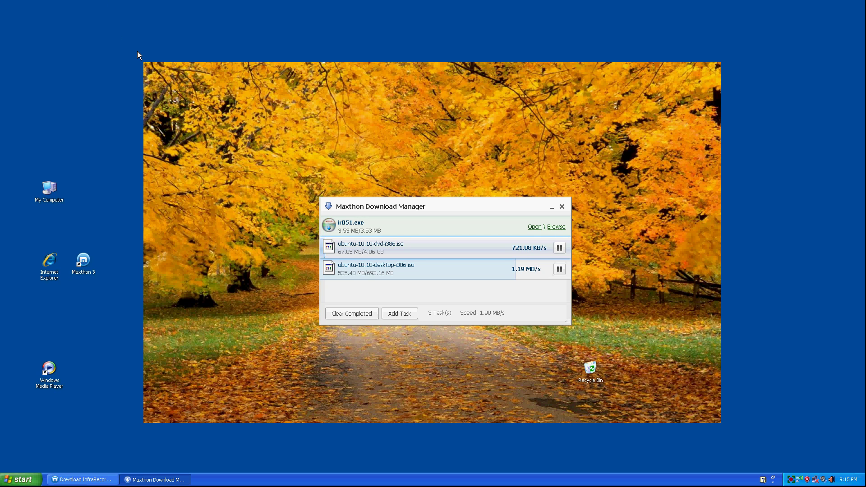
pyautogui.click(20, 479)
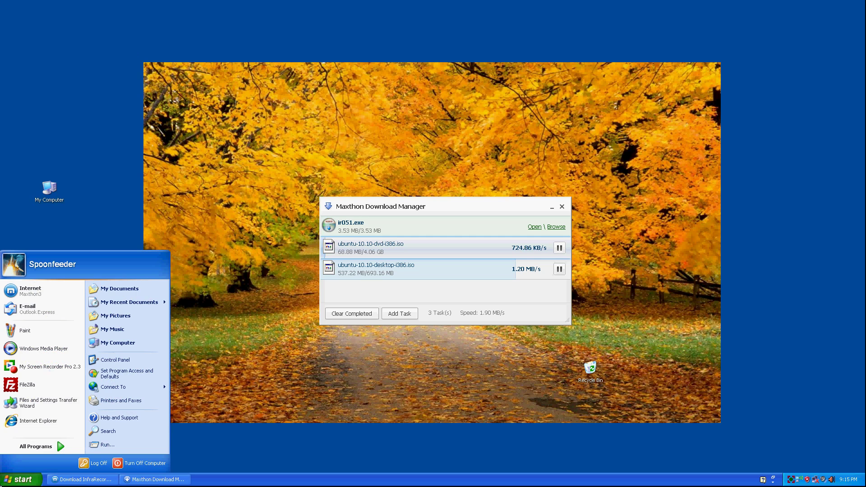
pyautogui.click(162, 360)
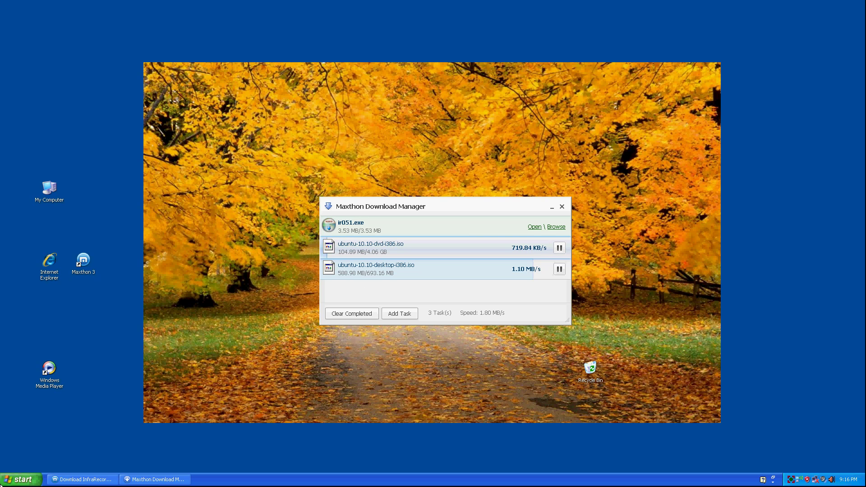
pyautogui.click(20, 480)
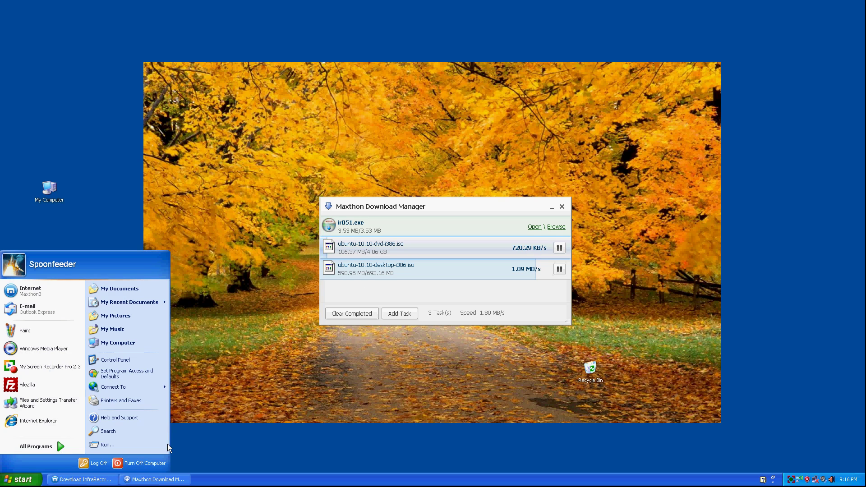
pyautogui.click(194, 442)
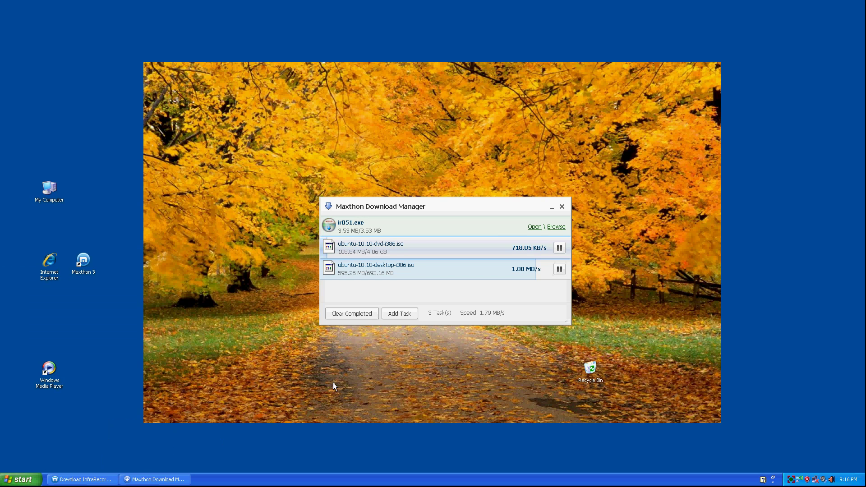
# - Move the download manager aside, run the downloaded ir051.exe and accept English as the InfraRecorder setup language
pyautogui.click(471, 202)
pyautogui.moveTo(471, 206); pyautogui.dragTo(578, 136)
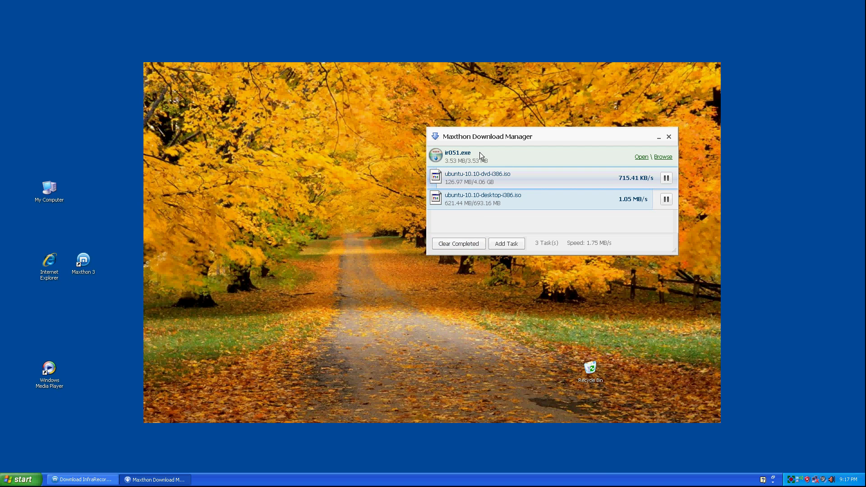
pyautogui.click(639, 157)
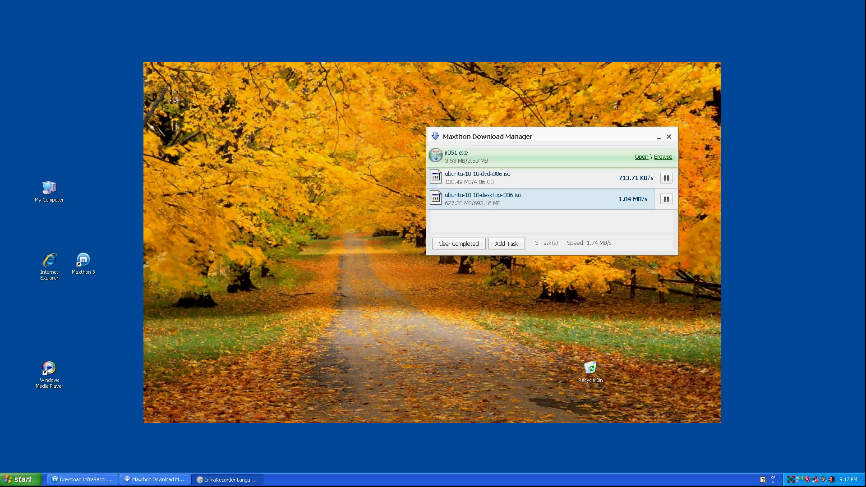
pyautogui.moveTo(113, 86); pyautogui.dragTo(430, 216)
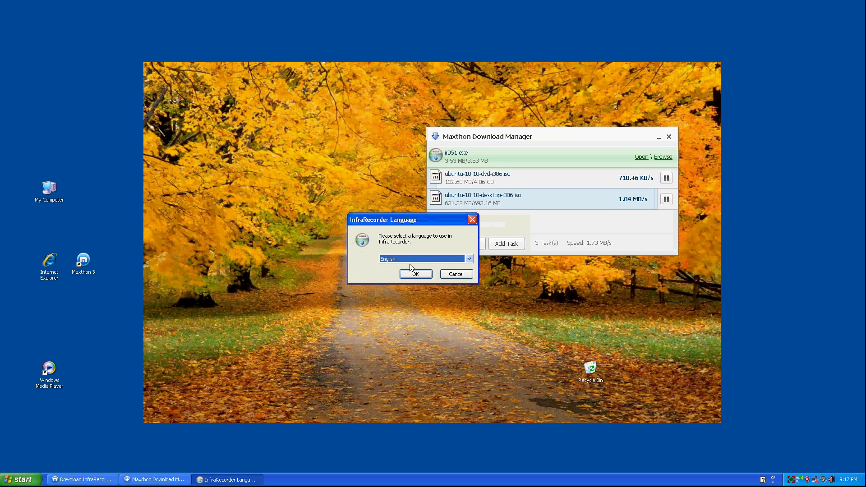
pyautogui.click(414, 274)
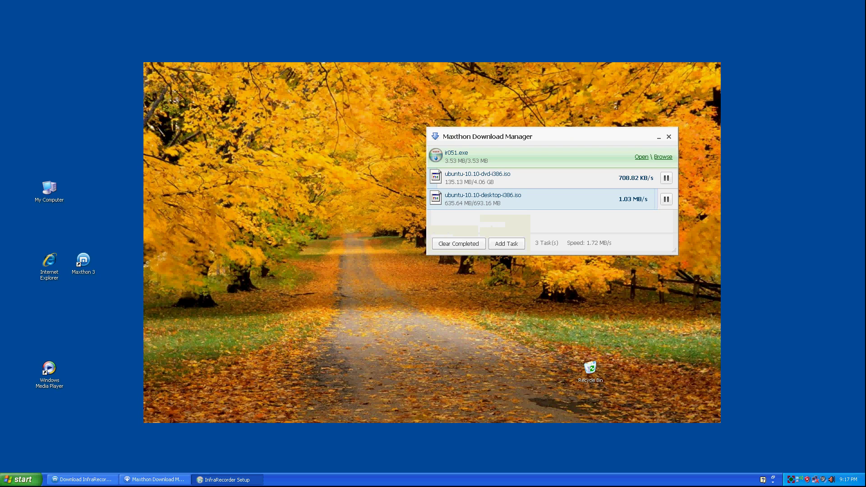
# - Bring the InfraRecorder setup wizard into view, pass its welcome page and accept the GNU General Public License
pyautogui.moveTo(293, 80); pyautogui.dragTo(451, 189)
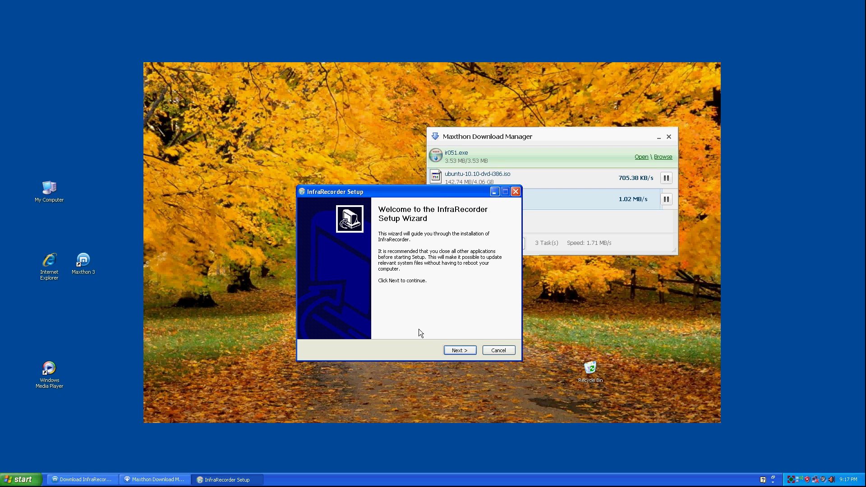
pyautogui.click(452, 351)
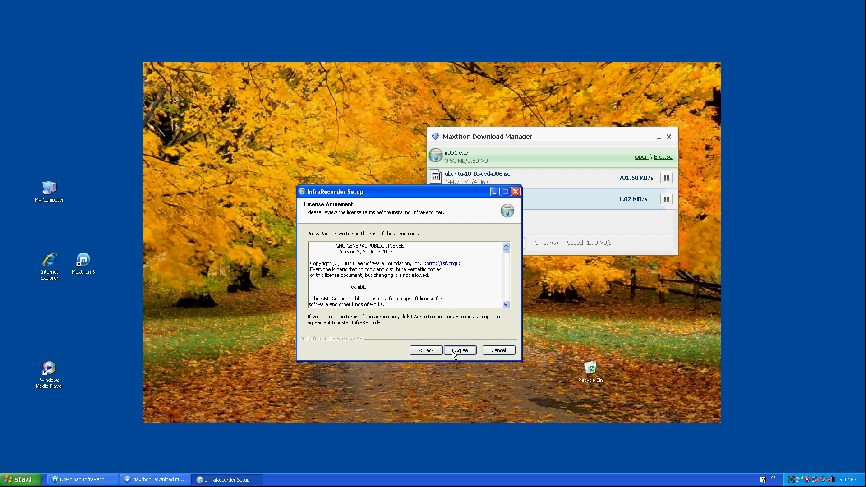
pyautogui.click(453, 351)
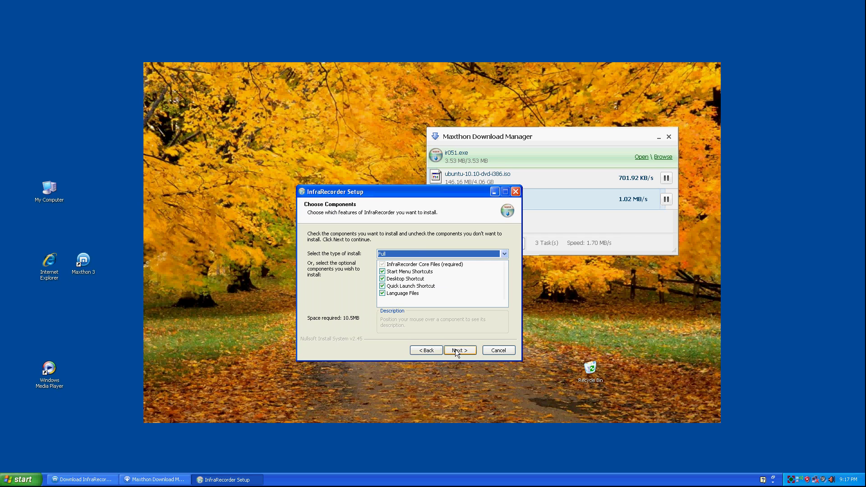
# - Exclude Language Files and Quick Launch Shortcut, install InfraRecorder to C:\Program Files\InfraRecorder and close the wizard
pyautogui.click(395, 293)
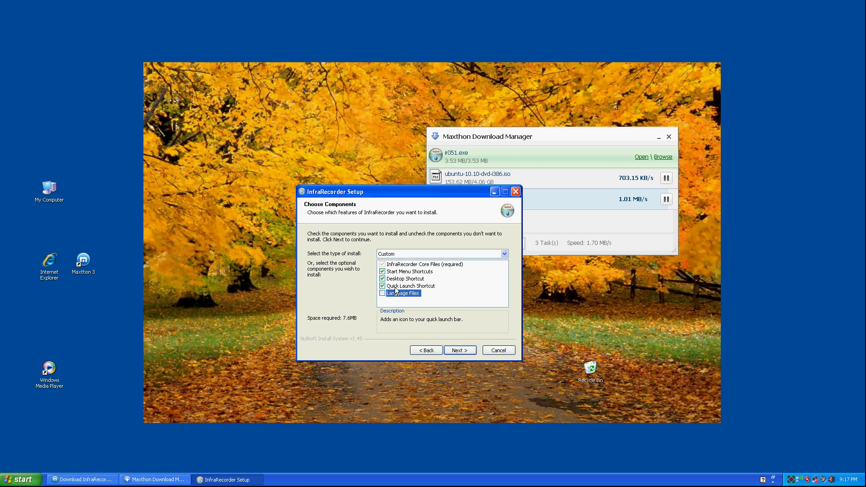
pyautogui.click(394, 287)
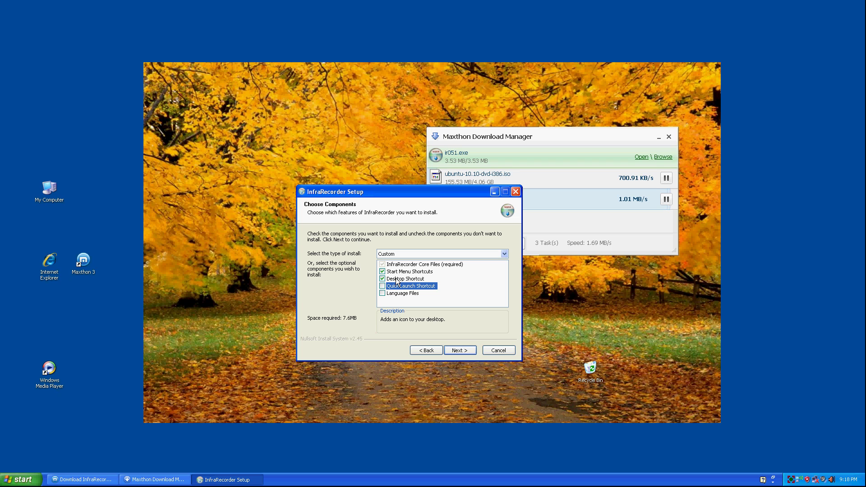
pyautogui.click(456, 351)
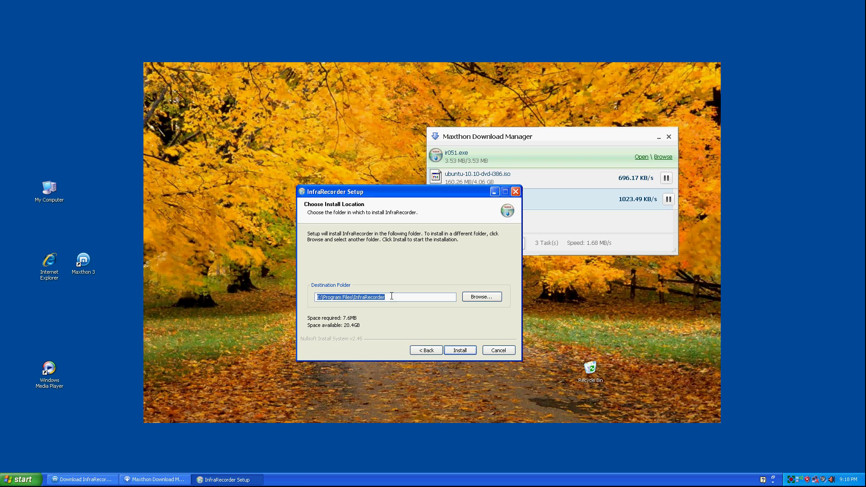
pyautogui.click(458, 350)
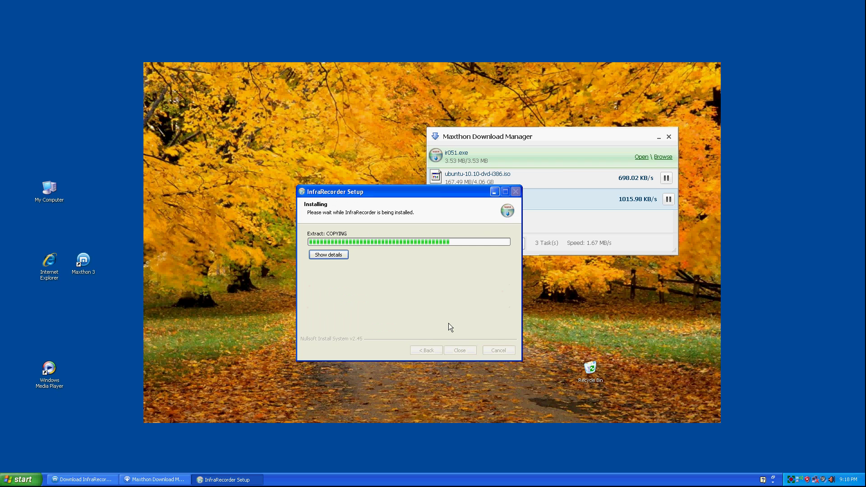
pyautogui.click(459, 350)
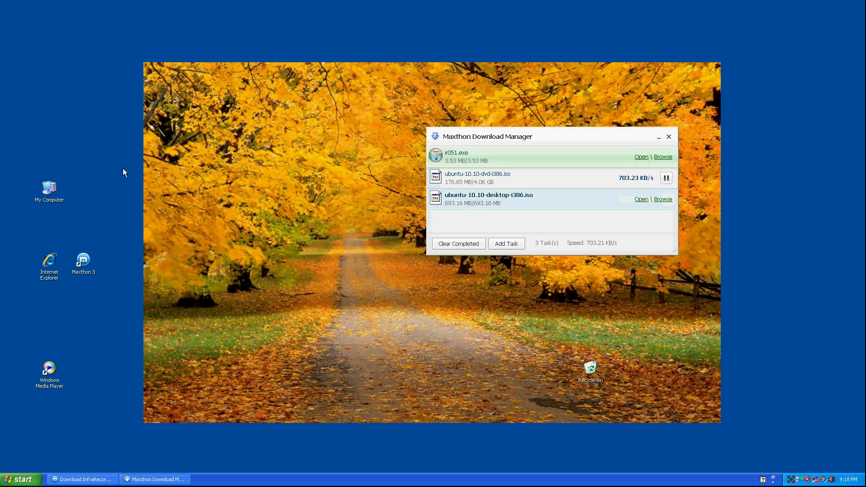
# - Place the two Ubuntu image files, the ir051 installer and the InfraRecorder shortcut on the visible desktop
pyautogui.hotkey('ctrl', 'v')
pyautogui.click(238, 289)
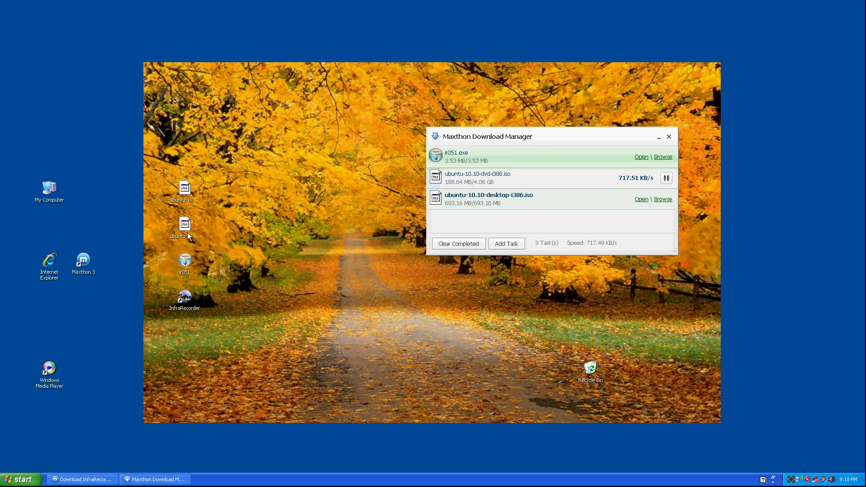
pyautogui.click(186, 197)
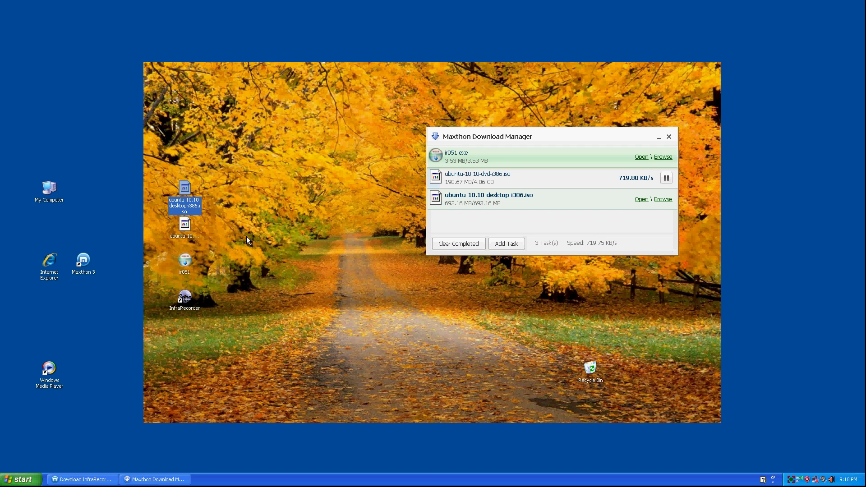
pyautogui.click(188, 264)
pyautogui.click(177, 305)
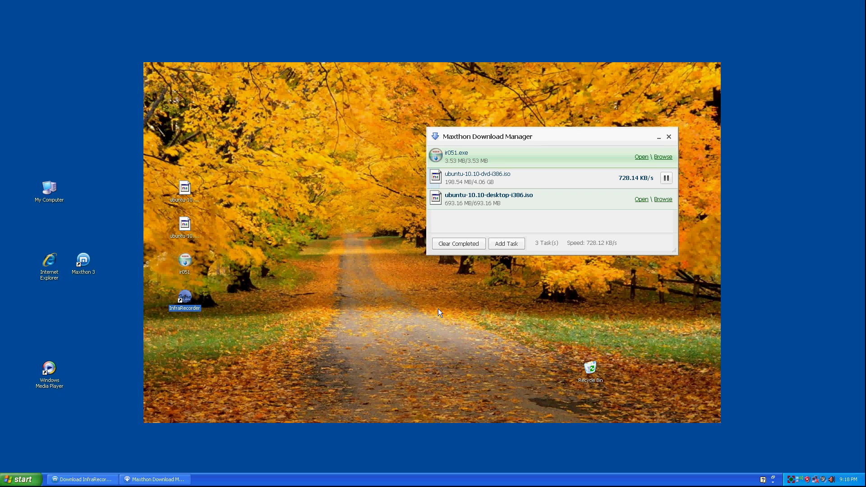
# - Empty the Recycle Bin and confirm the deletion of its items
pyautogui.click(589, 372)
pyautogui.rightClick(589, 372)
pyautogui.click(617, 391)
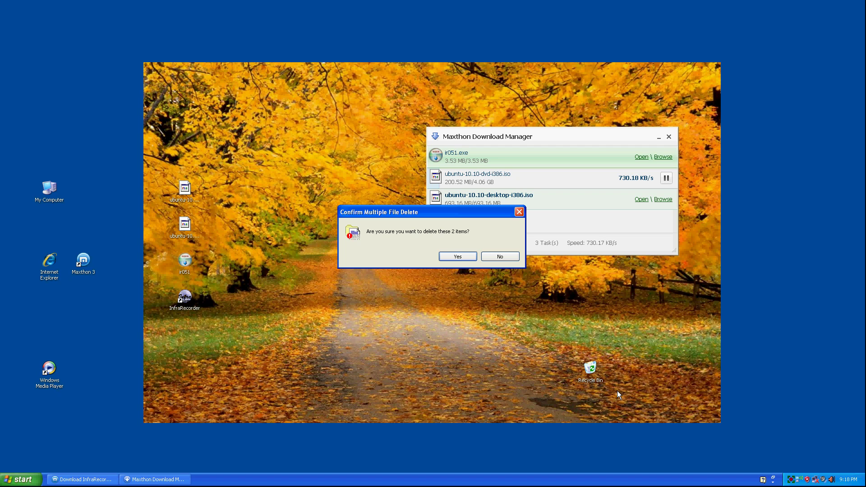
pyautogui.click(457, 256)
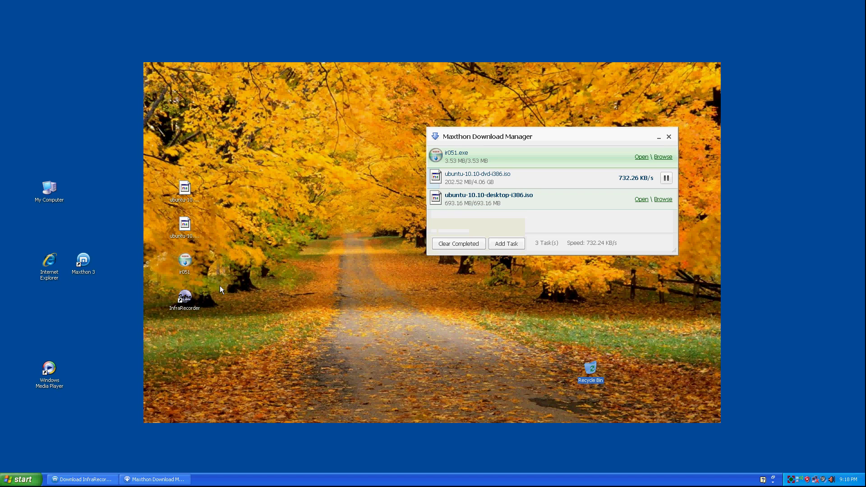
# - Launch InfraRecorder from its desktop shortcut and choose ubuntu-10.10-desktop-i386.iso as the image to write to disc
pyautogui.click(185, 300)
pyautogui.doubleClick(188, 311)
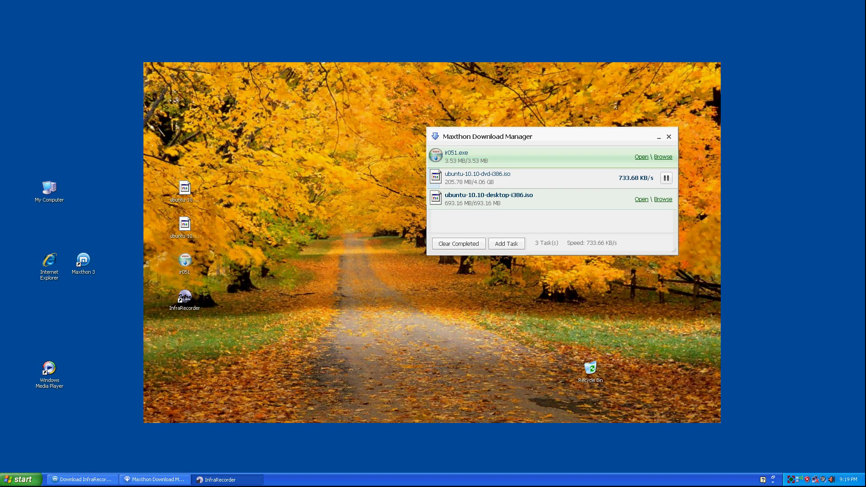
pyautogui.moveTo(66, 58); pyautogui.dragTo(429, 187)
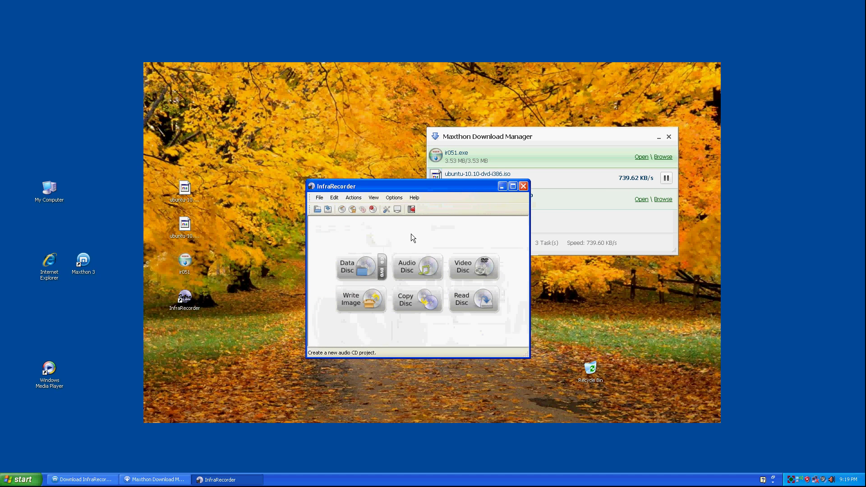
pyautogui.click(367, 304)
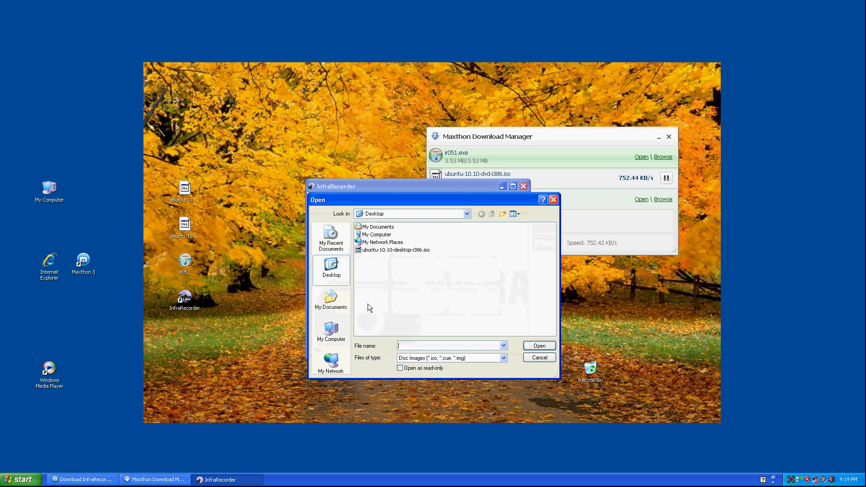
pyautogui.click(403, 251)
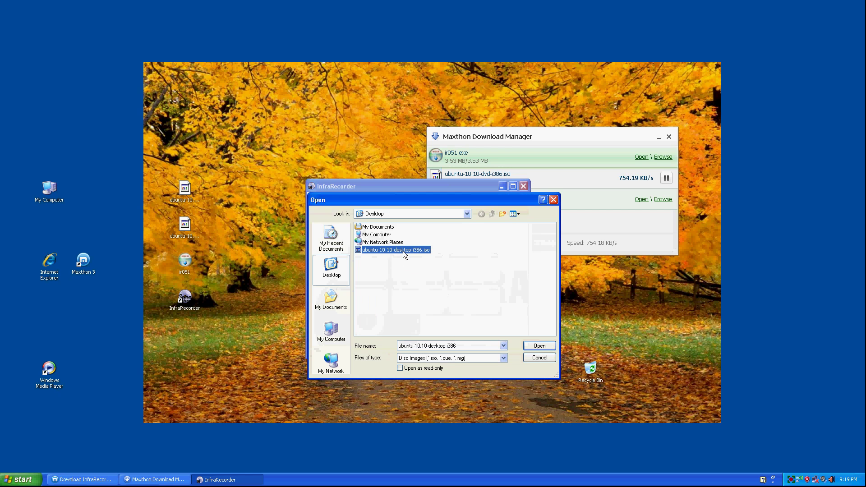
pyautogui.click(529, 345)
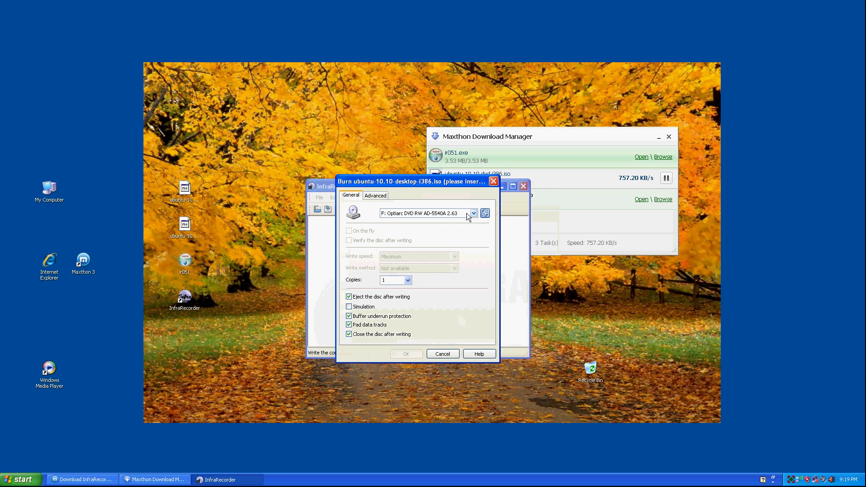
# - Review the burner choices and the general and advanced burn options for the image, and close the dialog without burning
pyautogui.click(472, 212)
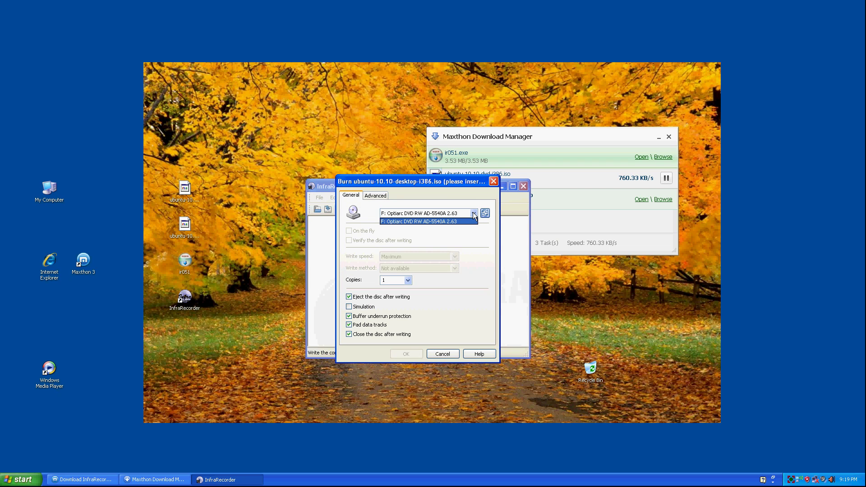
pyautogui.click(473, 212)
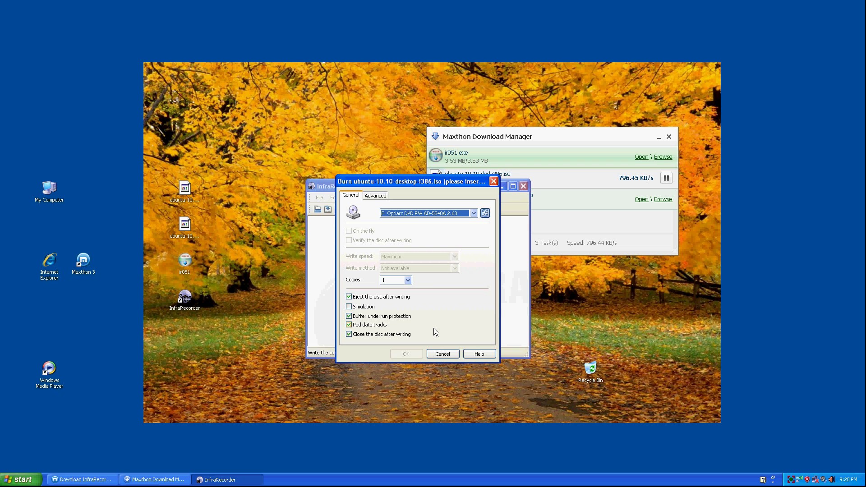
pyautogui.click(376, 195)
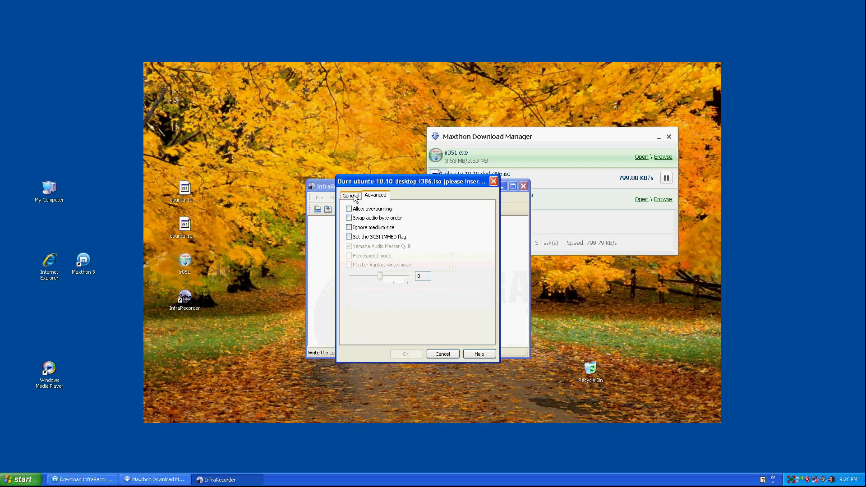
pyautogui.click(354, 196)
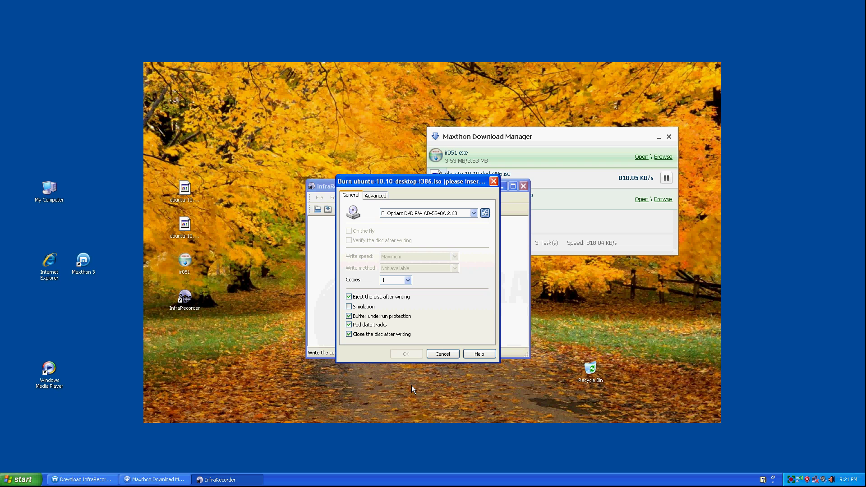
pyautogui.click(442, 354)
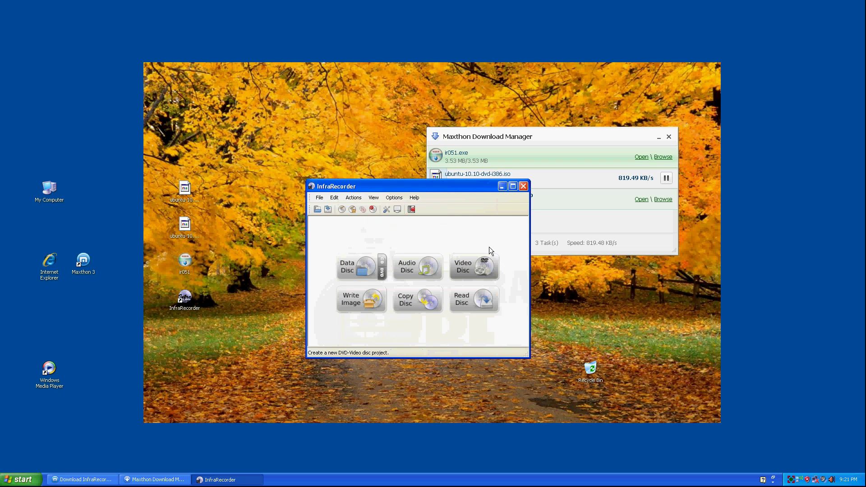
# - Close InfraRecorder, reopen it from its desktop shortcut to show how it starts, and close it again
pyautogui.click(523, 187)
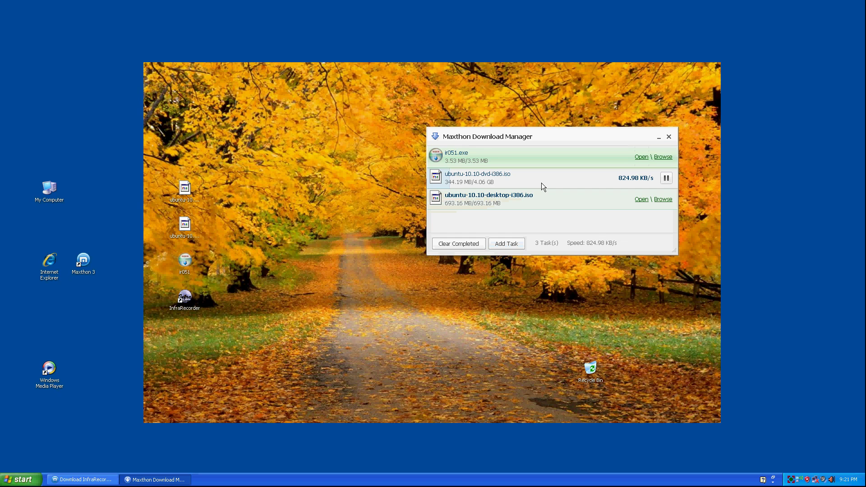
pyautogui.click(185, 299)
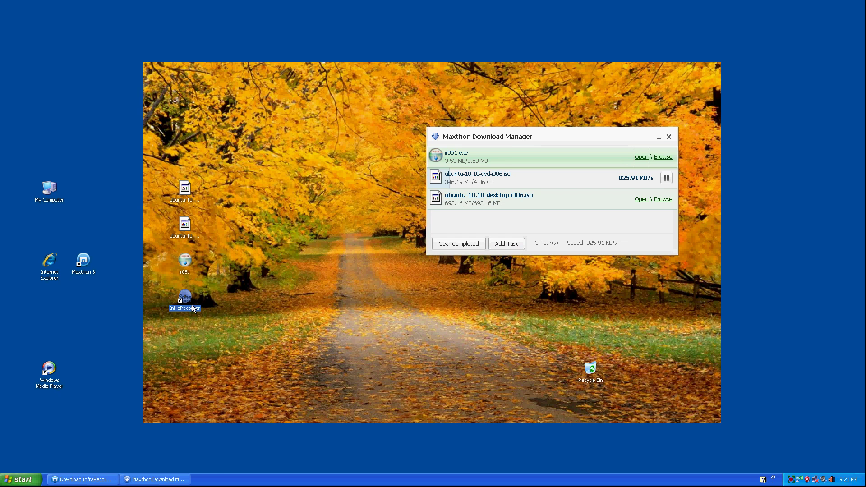
pyautogui.click(280, 375)
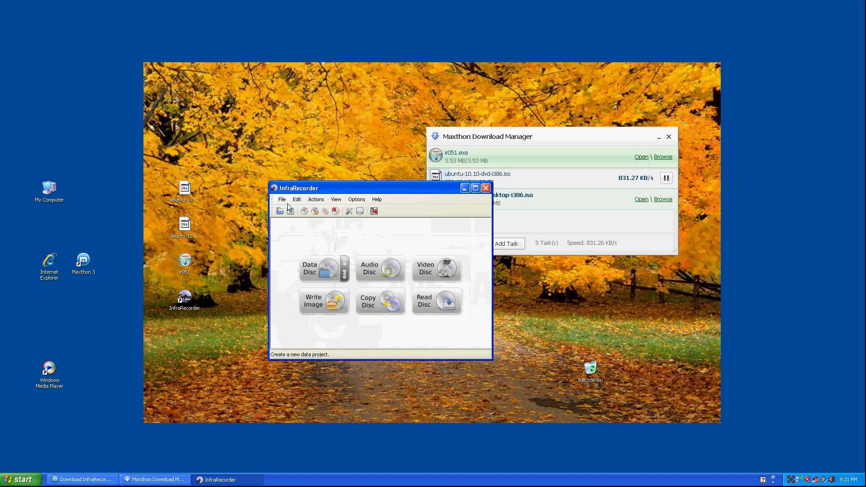
pyautogui.click(486, 187)
# - Minimize the download manager, switch to the Maxthon browser and close the SourceForge InfraRecorder download page, leaving the Spoonfed Ubuntu guide
pyautogui.click(154, 479)
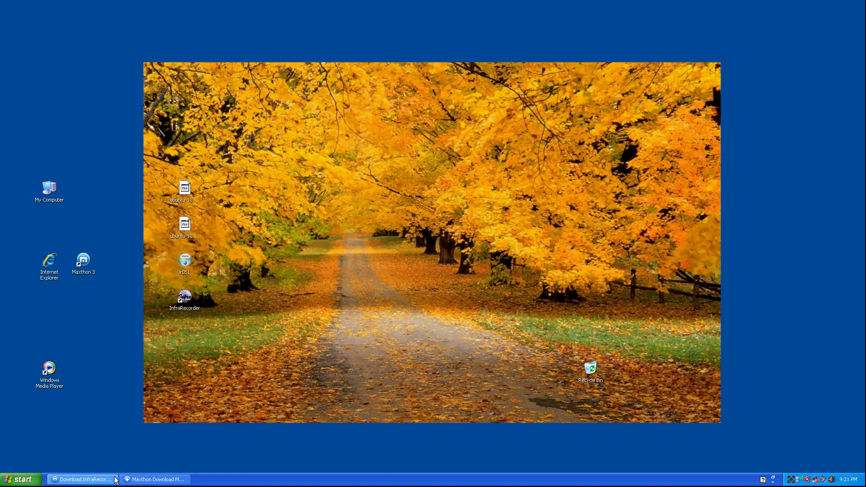
pyautogui.click(83, 479)
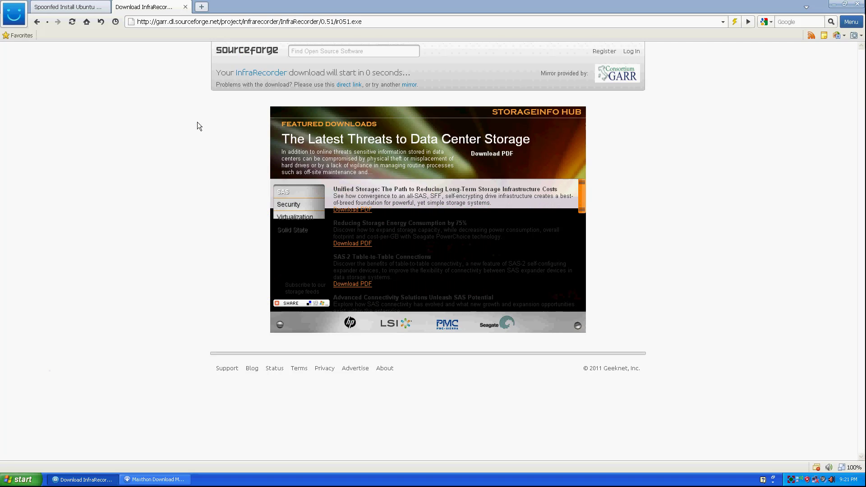
pyautogui.click(37, 18)
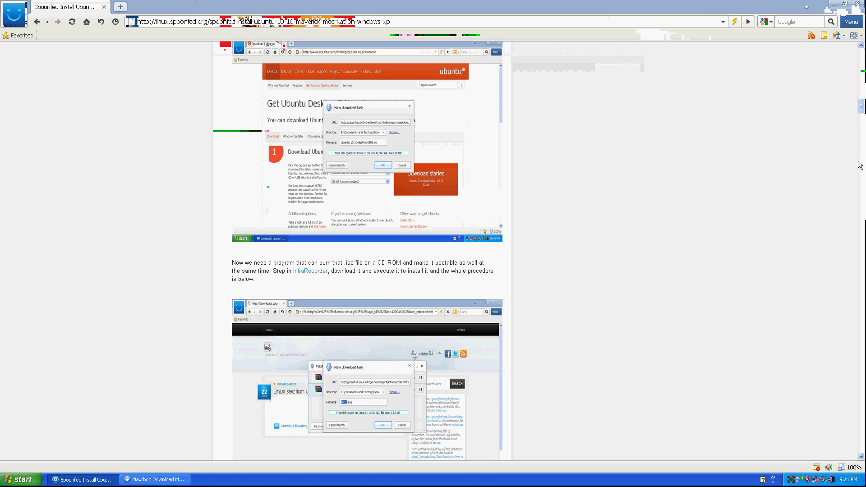
# - Review the image-burning instructions and screenshots in the Spoonfed Ubuntu 10.10 guide, return to the article's beginning and minimize the browser
pyautogui.moveTo(862, 107); pyautogui.dragTo(862, 306)
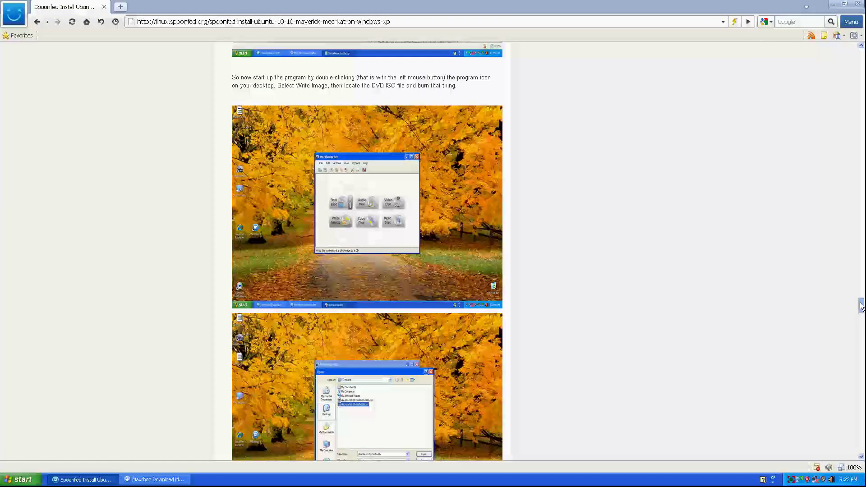
pyautogui.moveTo(862, 306); pyautogui.dragTo(862, 322)
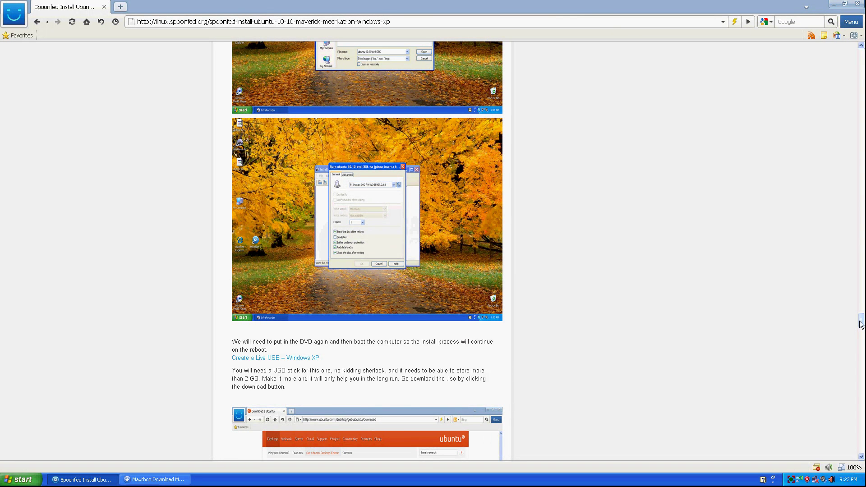
pyautogui.moveTo(860, 324); pyautogui.dragTo(859, 320)
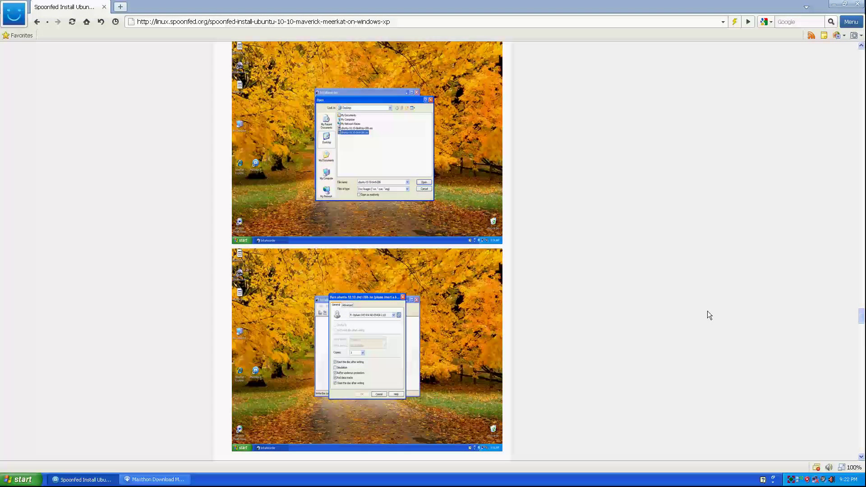
pyautogui.moveTo(858, 313); pyautogui.dragTo(824, 10)
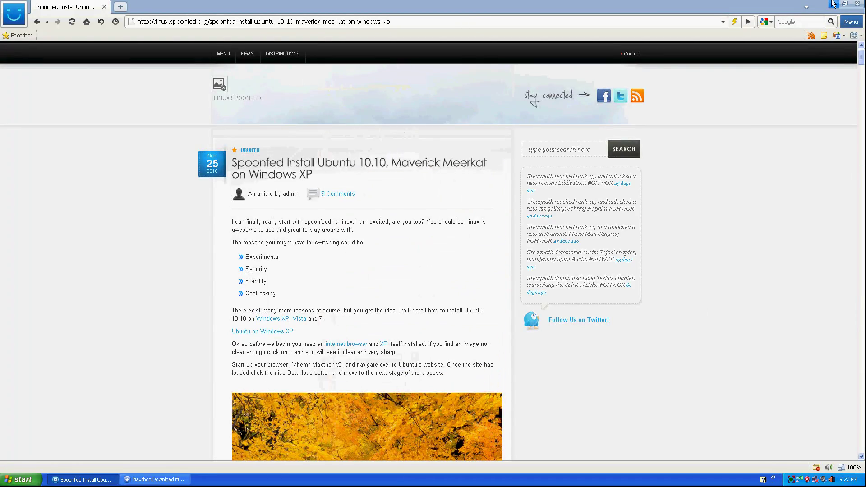
pyautogui.click(834, 4)
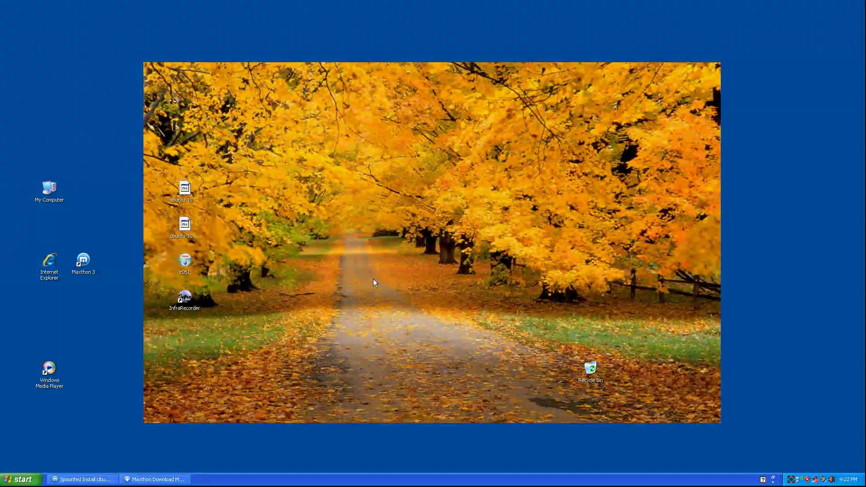